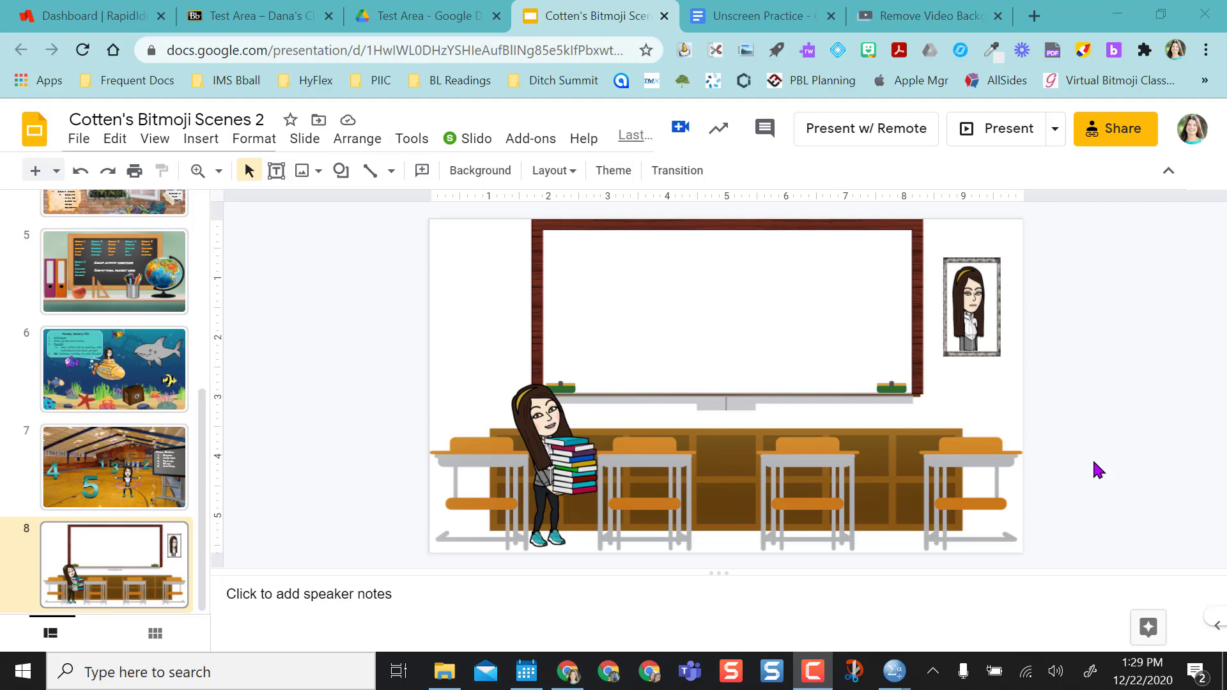
# Glance at the Unscreen Practice doc, then return to the classroom scene on slide 8.
pyautogui.click(766, 16)
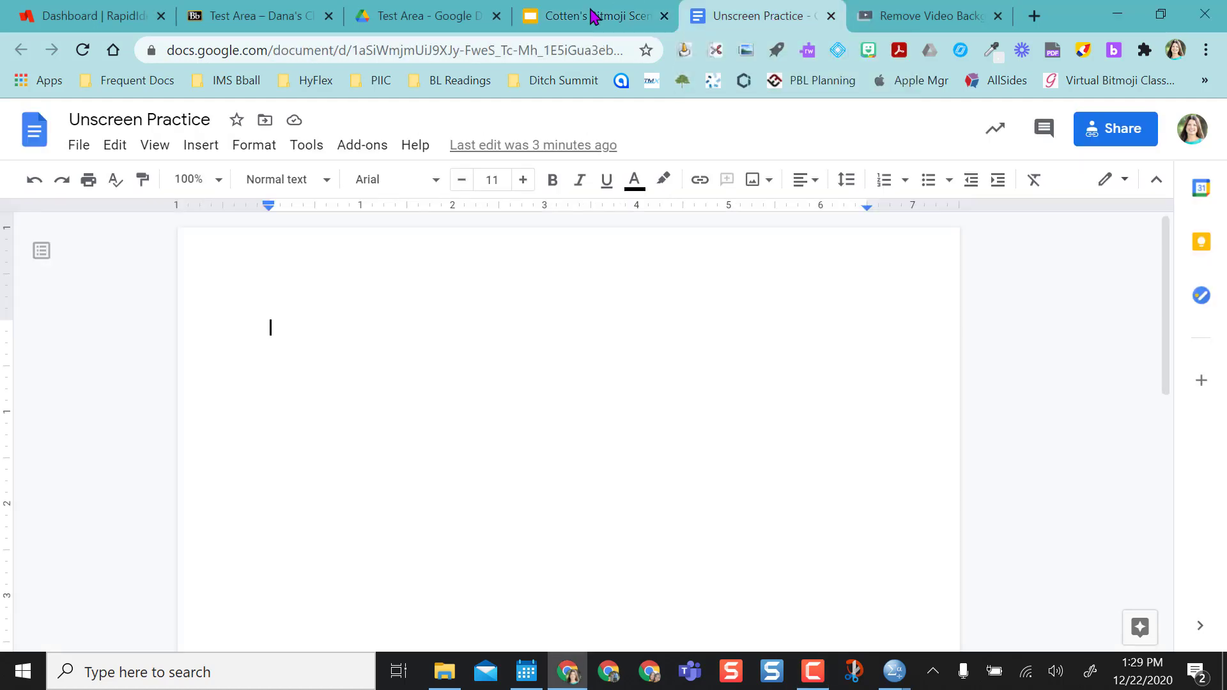
pyautogui.click(584, 18)
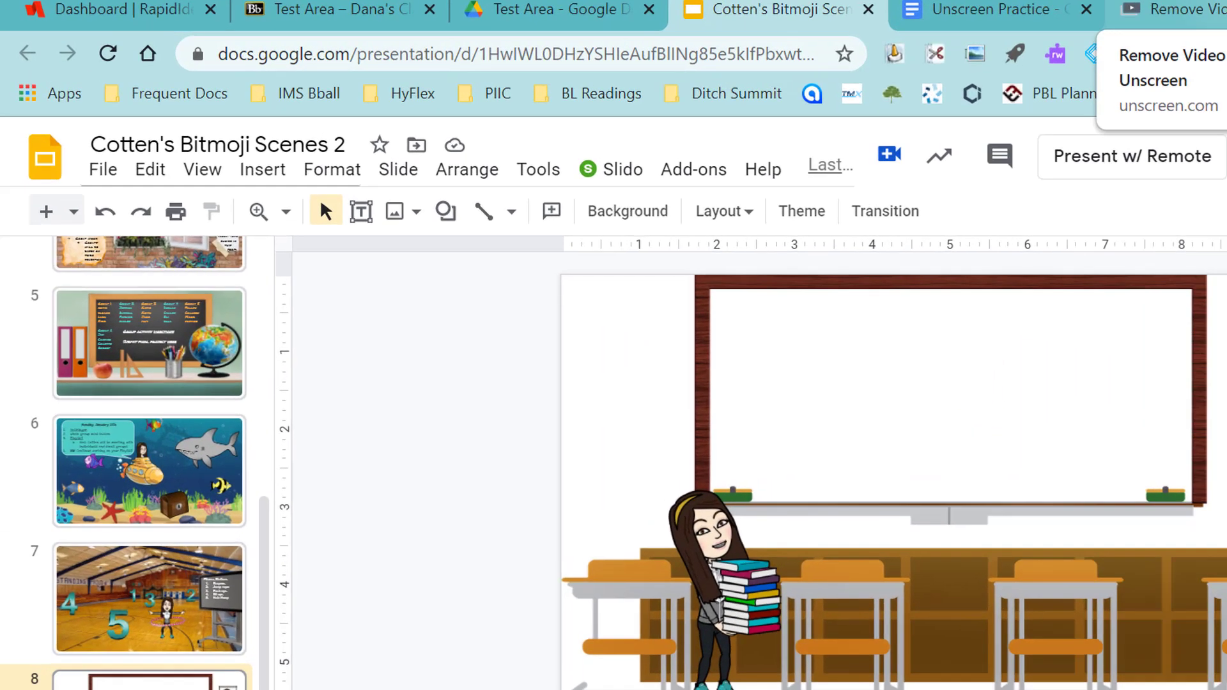
pyautogui.click(907, 16)
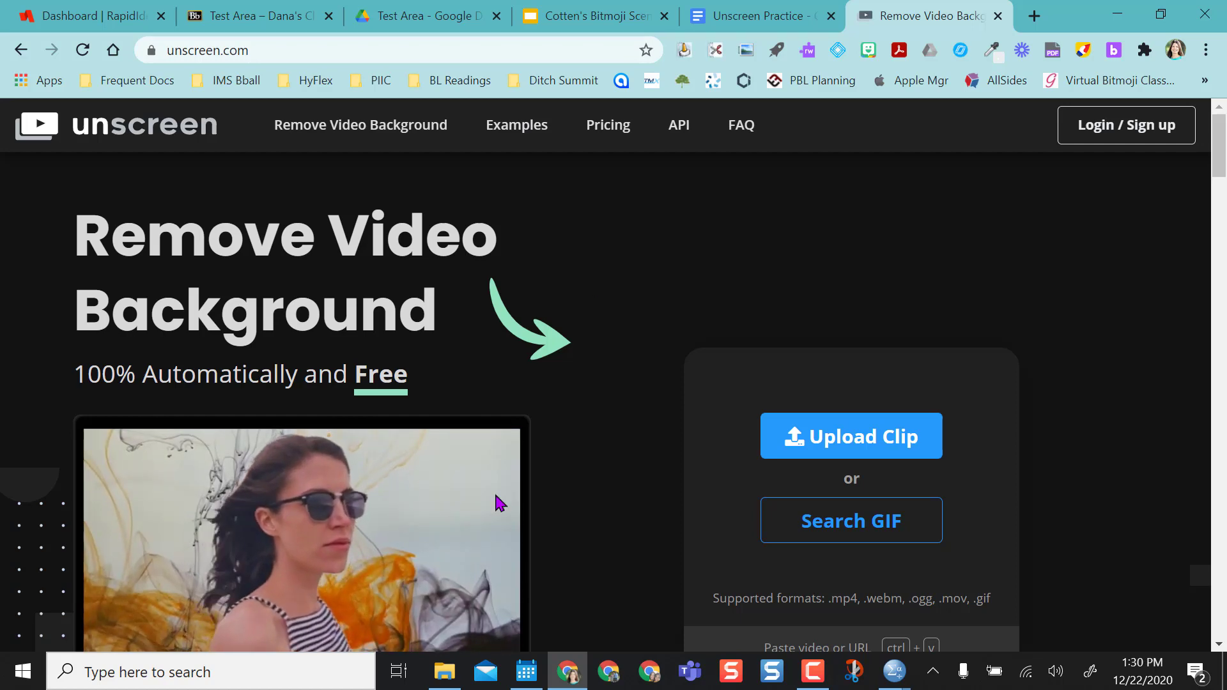
# Drag the Declan floss video from the Videos folder onto unscreen to upload it.
pyautogui.click(445, 678)
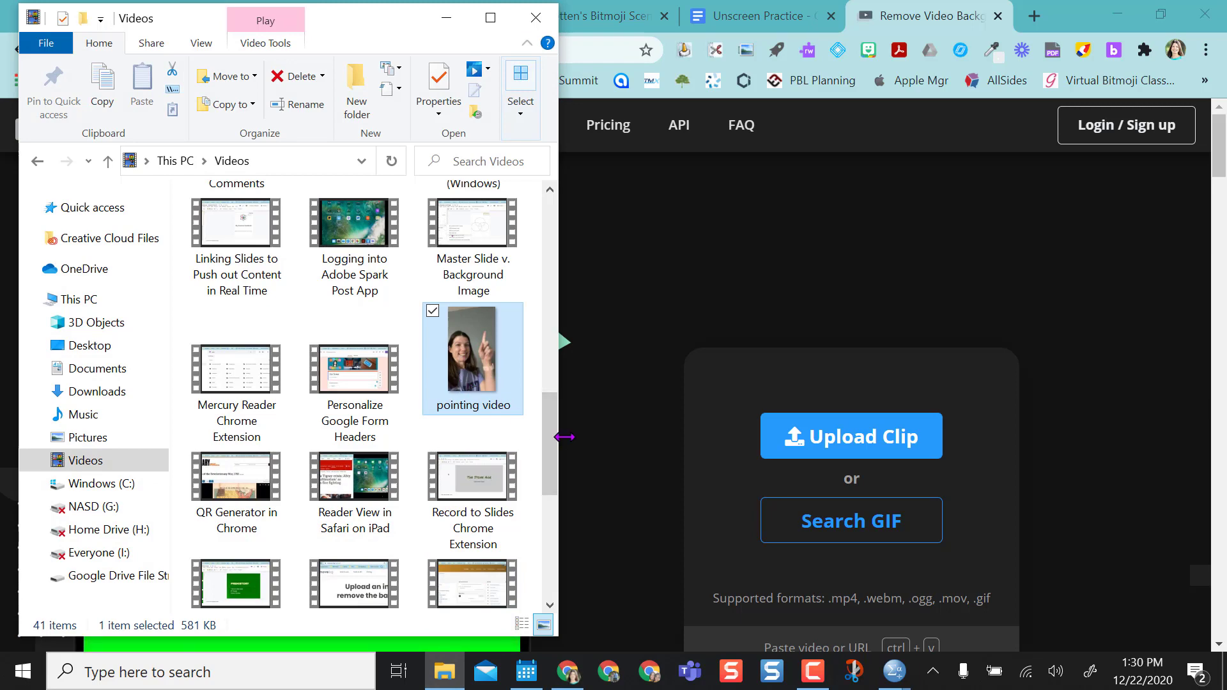
pyautogui.moveTo(559, 433); pyautogui.dragTo(556, 291)
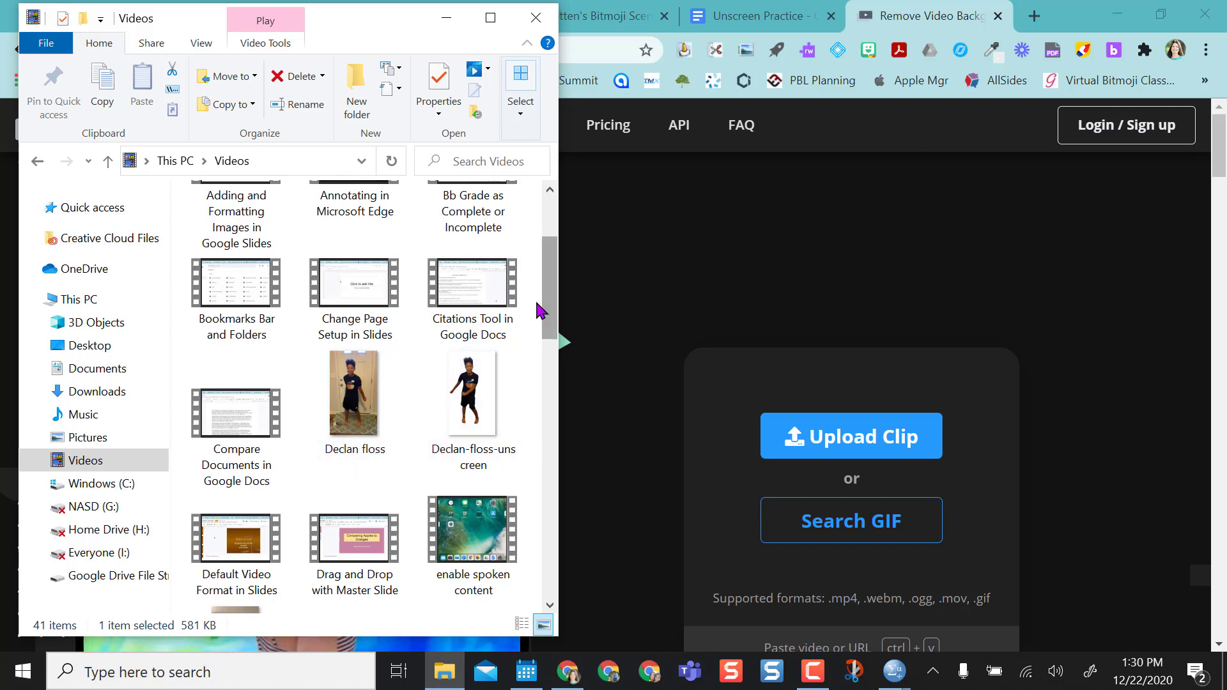
pyautogui.click(353, 409)
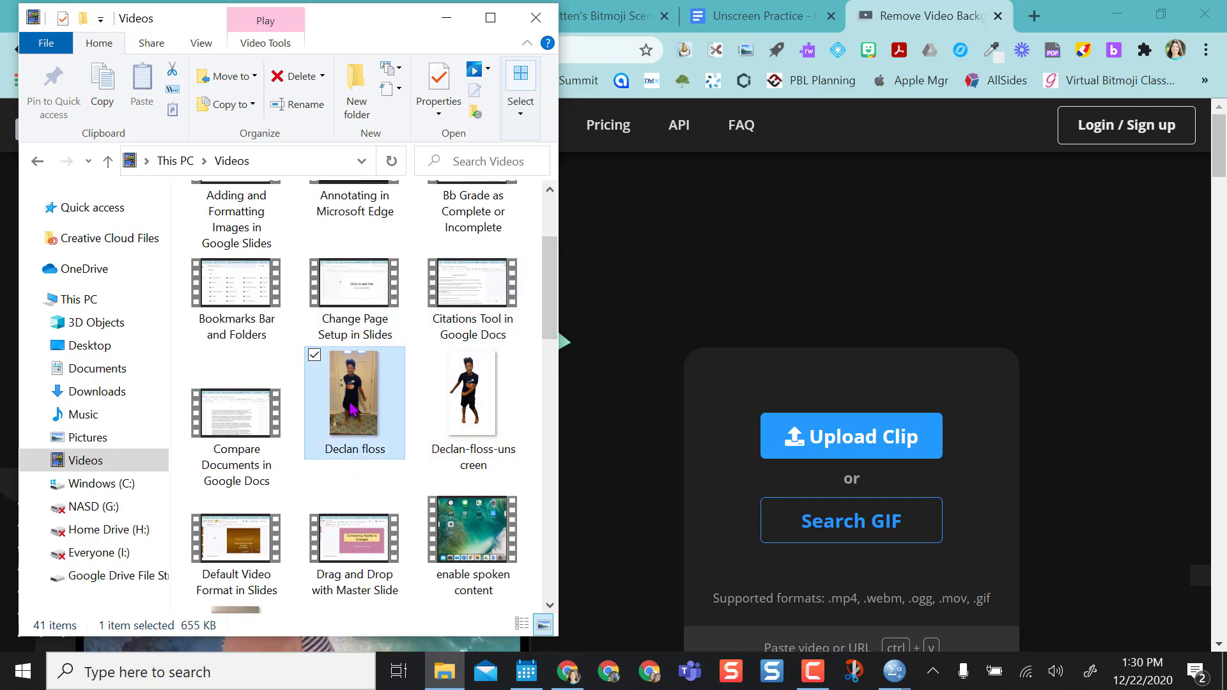
pyautogui.moveTo(354, 409); pyautogui.dragTo(839, 454)
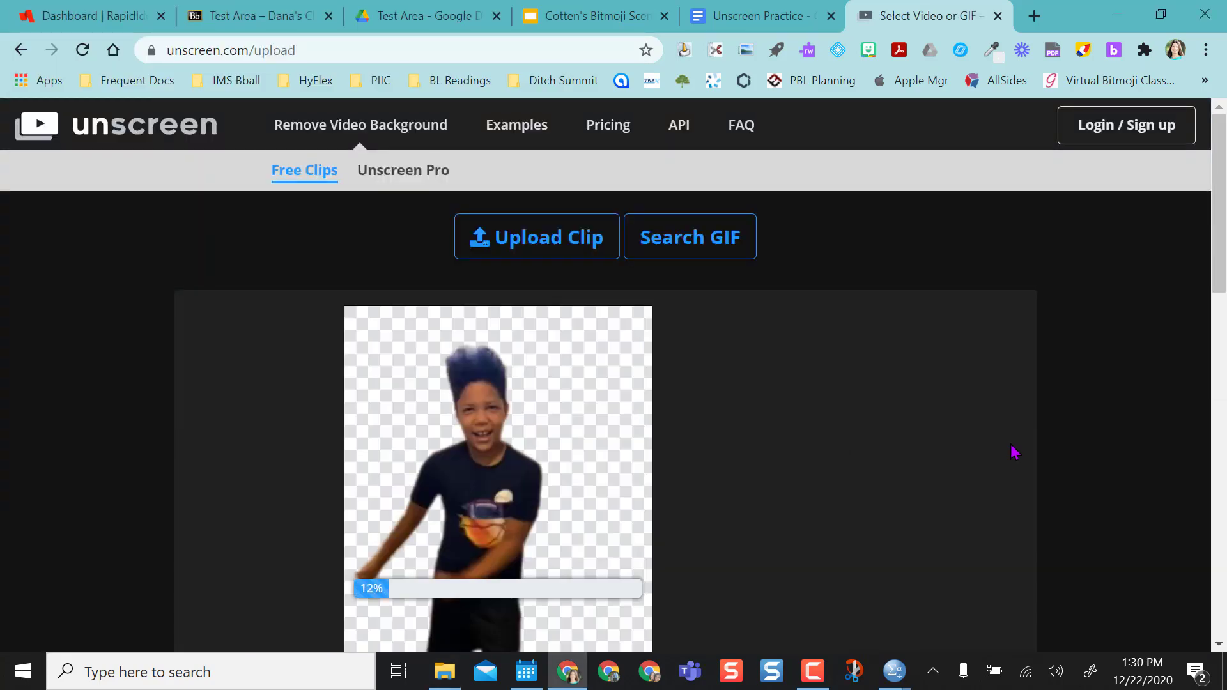
pyautogui.moveTo(1219, 261); pyautogui.dragTo(1179, 300)
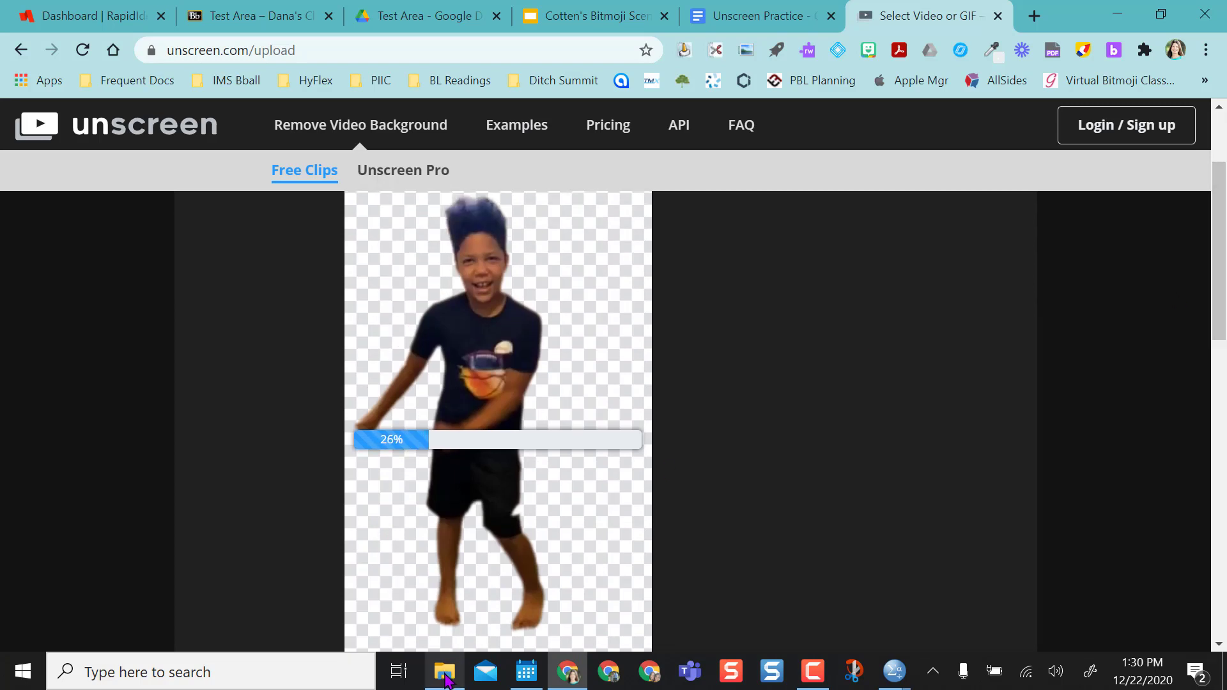
# Watch the original Declan floss video, then download the background-free clip from unscreen.
pyautogui.click(446, 677)
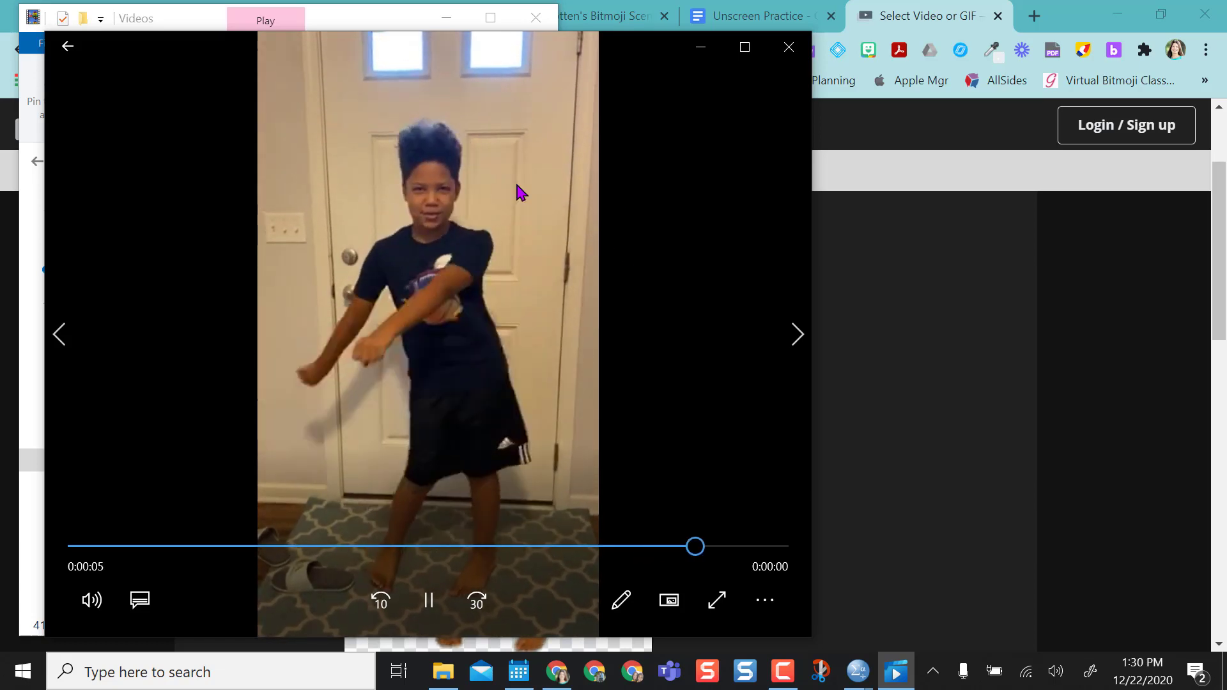
pyautogui.click(789, 49)
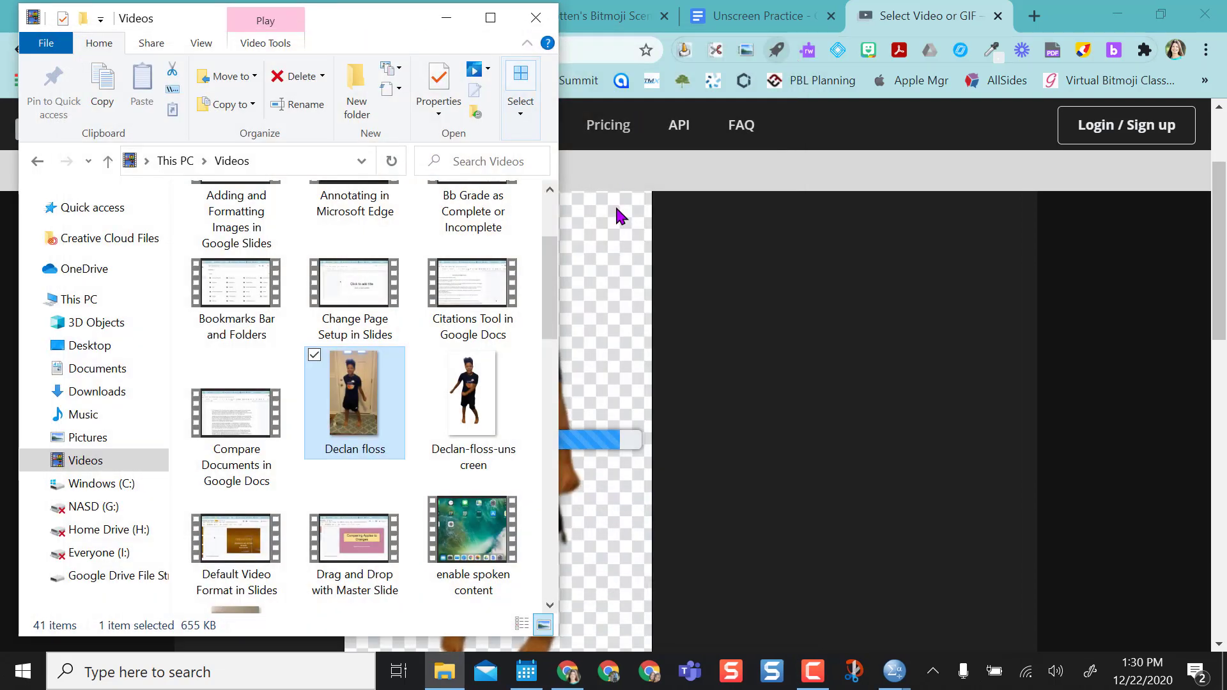
pyautogui.click(789, 275)
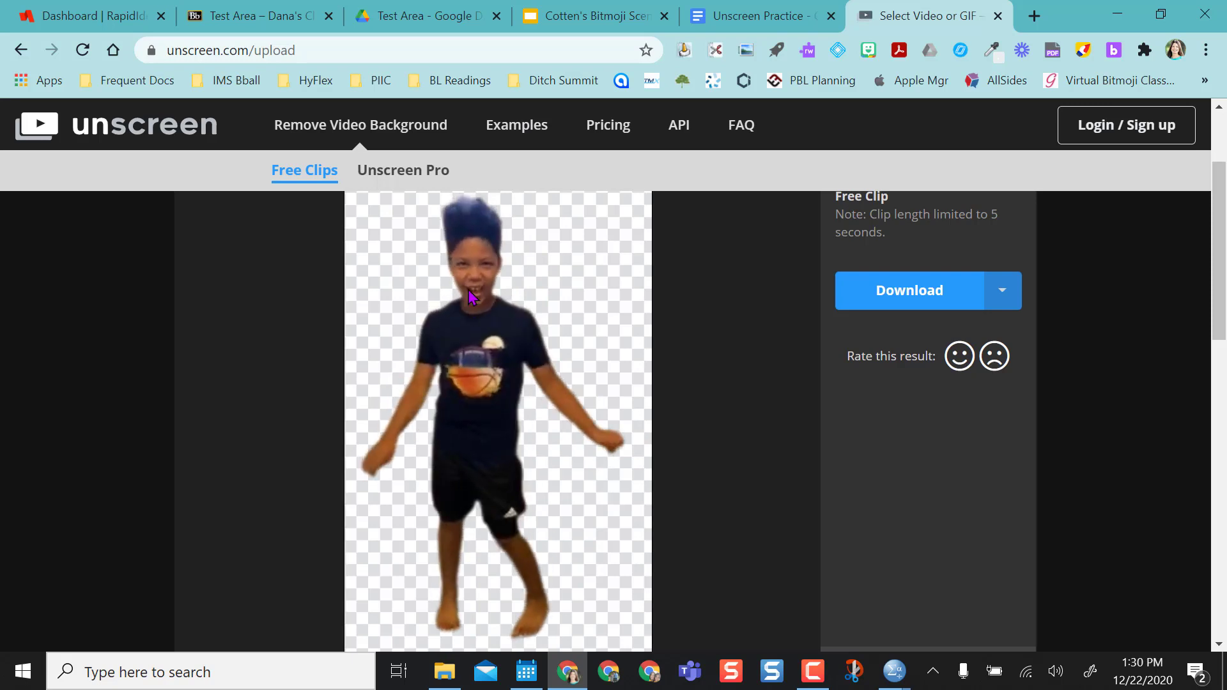
pyautogui.click(931, 289)
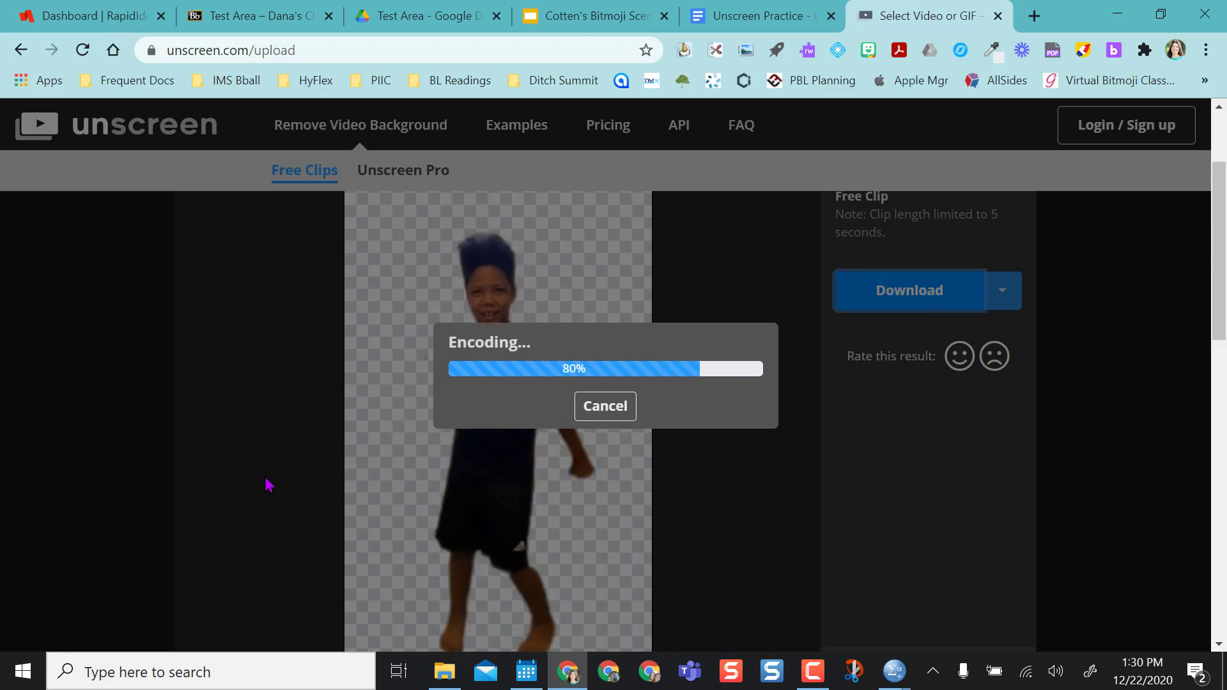
# Drag Declan-floss-unscreen onto slide 8, shrink it, and stand it by the right-hand desks.
pyautogui.click(602, 17)
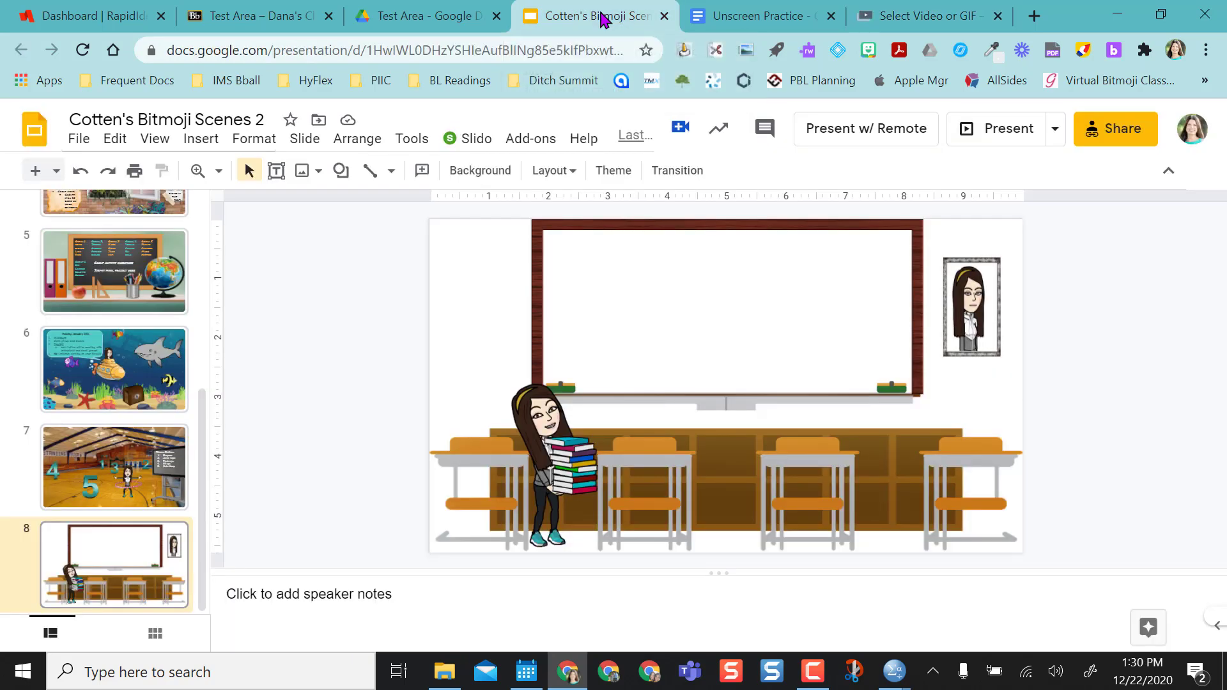
pyautogui.click(774, 18)
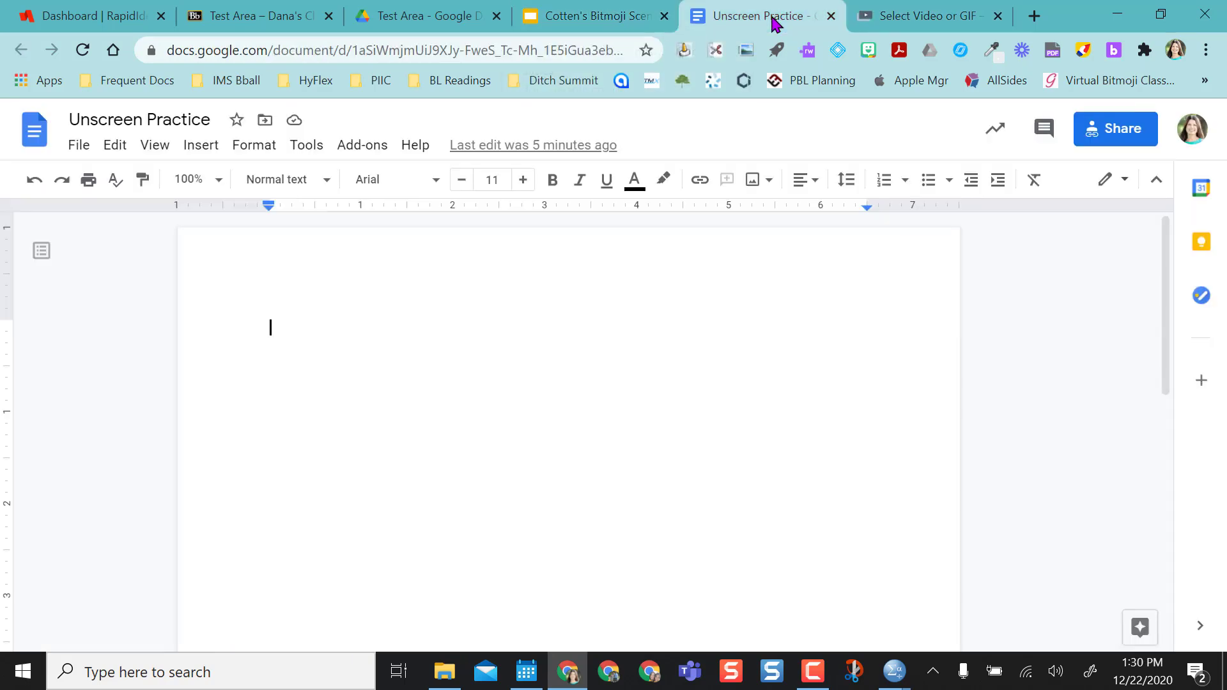
pyautogui.click(573, 21)
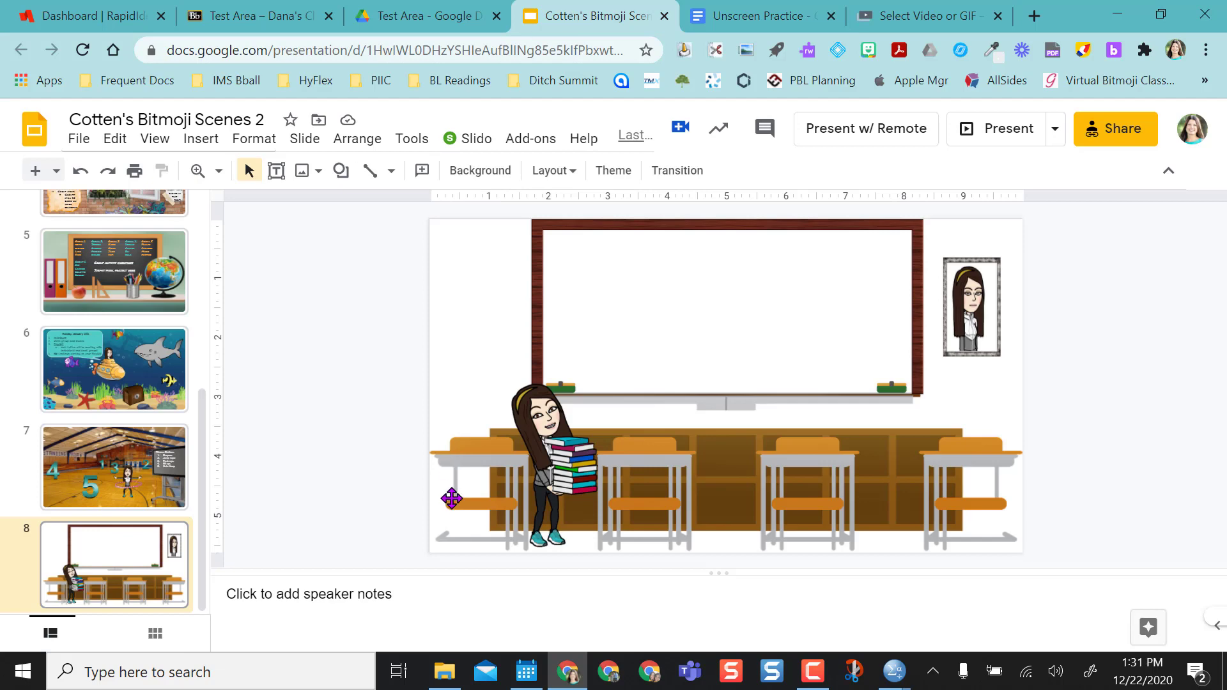
pyautogui.click(446, 672)
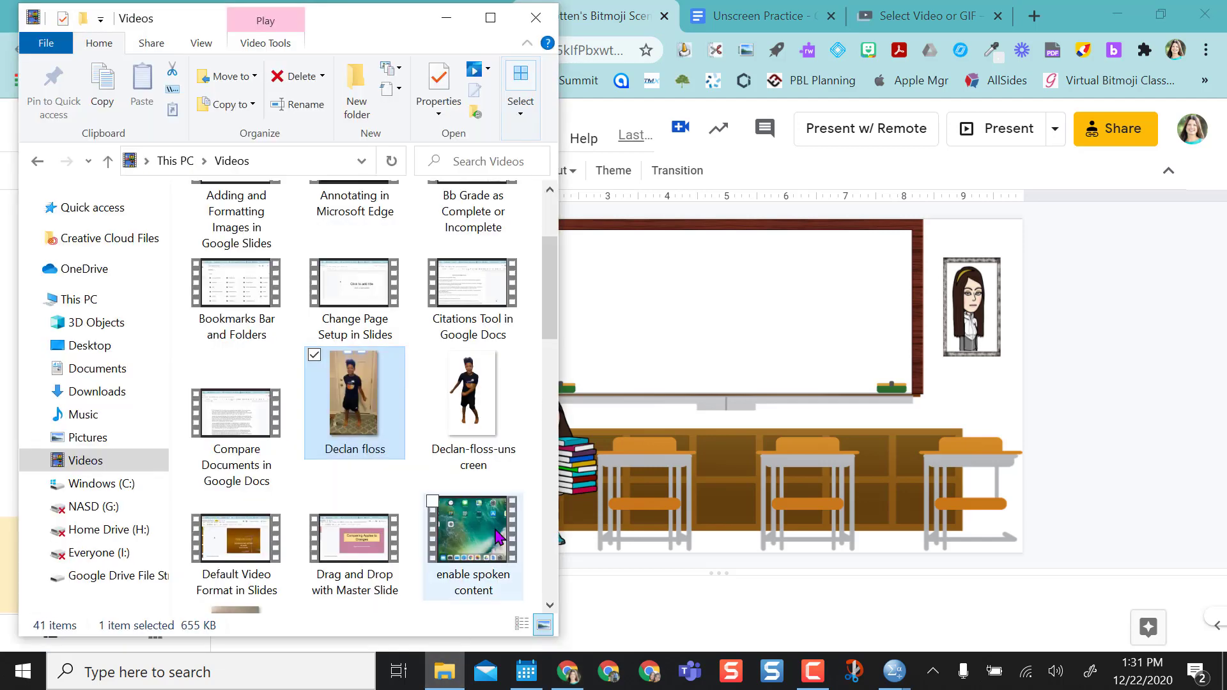
pyautogui.moveTo(465, 405); pyautogui.dragTo(824, 401)
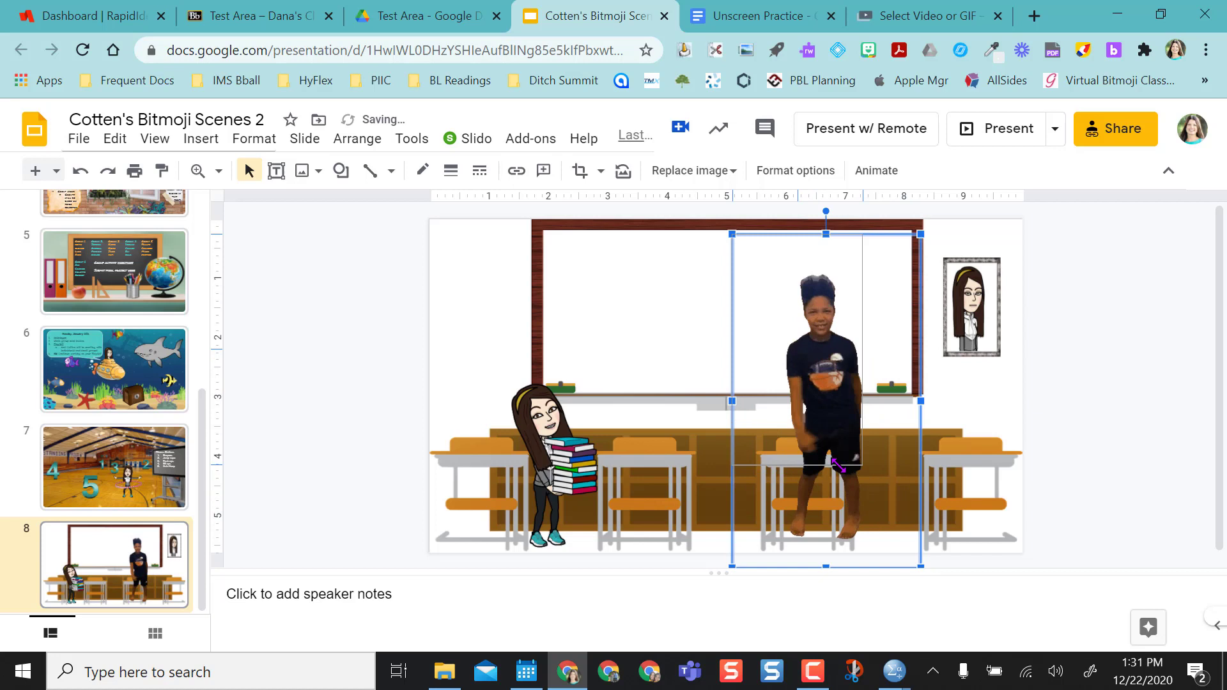
pyautogui.moveTo(920, 566); pyautogui.dragTo(862, 465)
pyautogui.moveTo(748, 389); pyautogui.dragTo(849, 484)
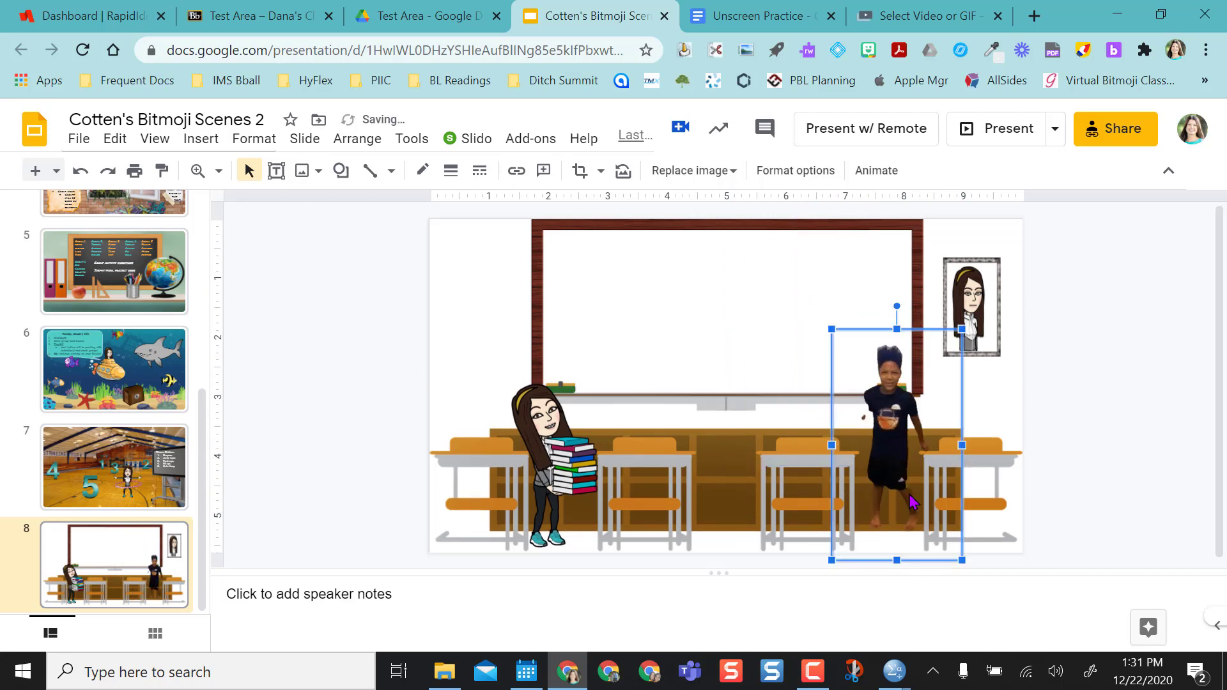
pyautogui.click(997, 417)
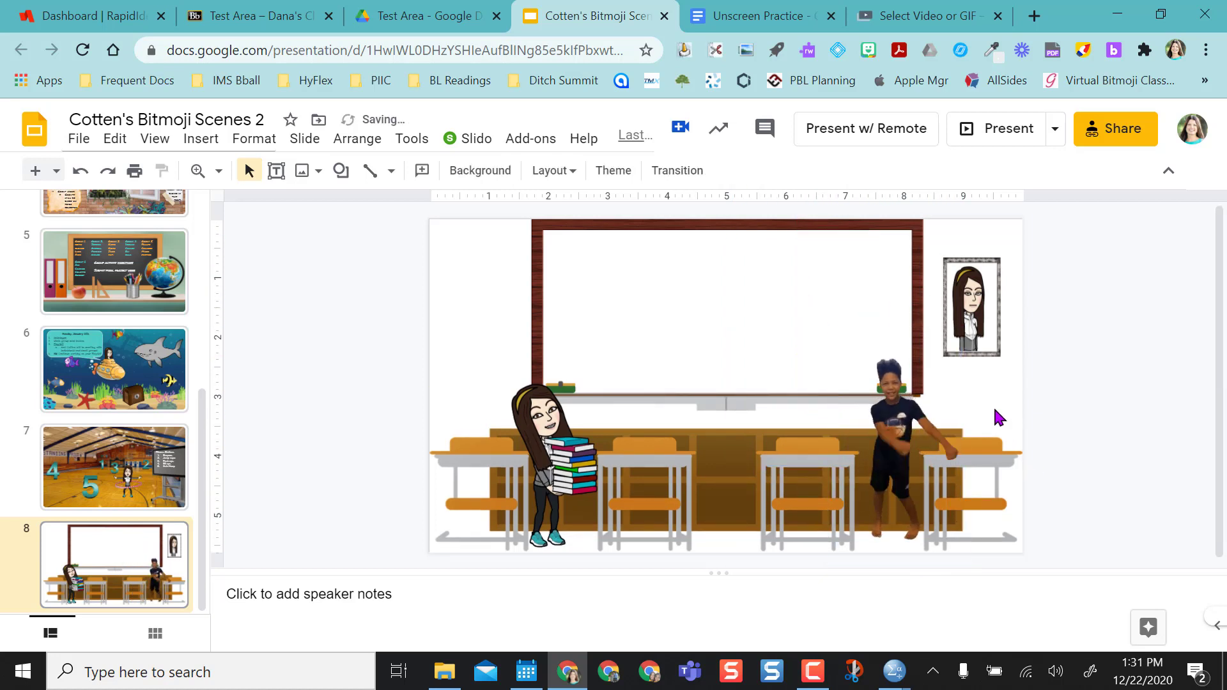
# Insert the Declan-floss-unscreen GIF into the Unscreen Practice document and shrink it.
pyautogui.click(760, 18)
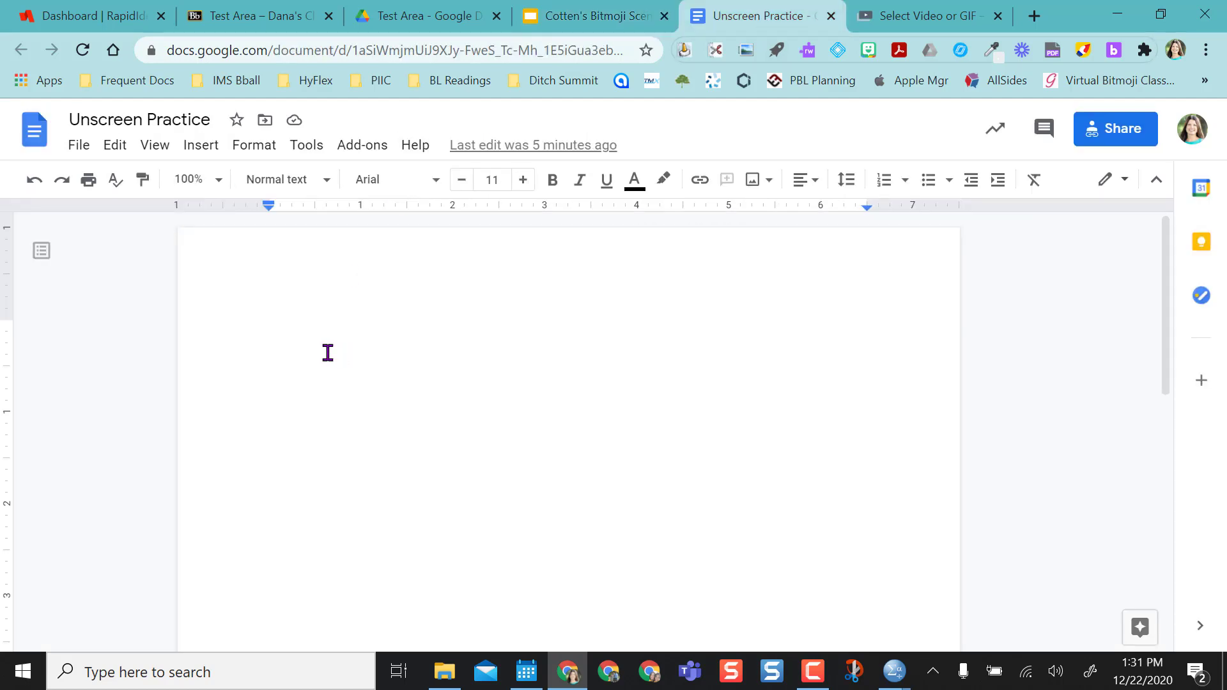
pyautogui.click(444, 670)
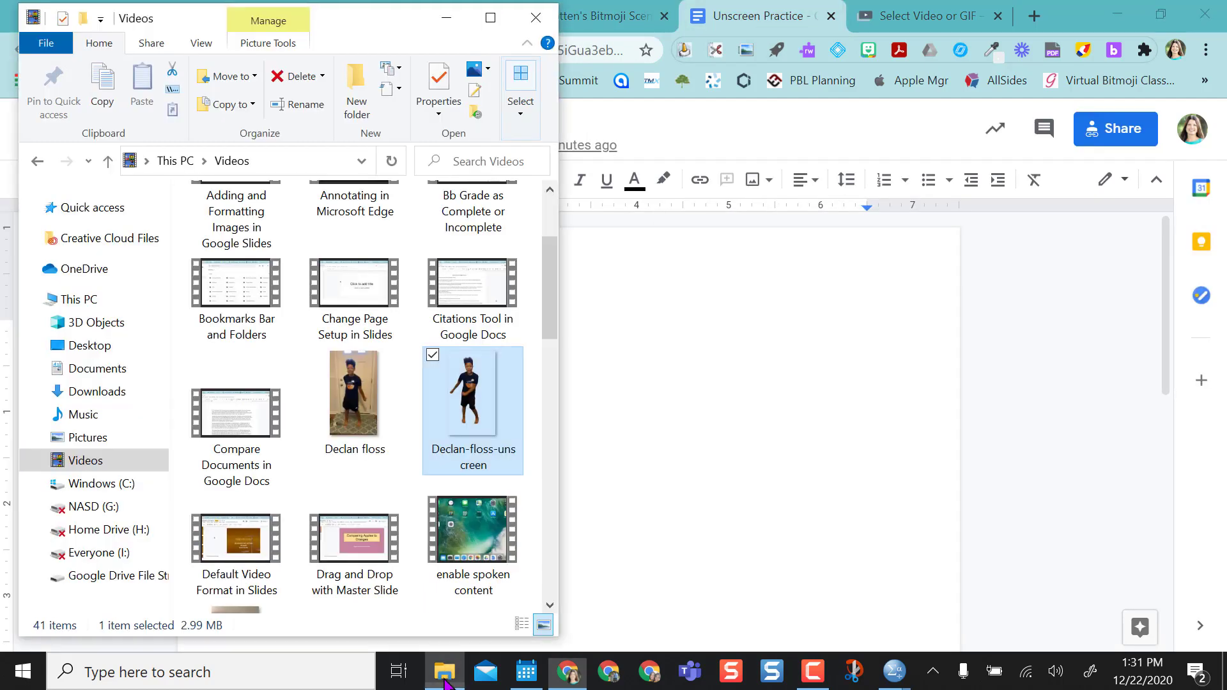
pyautogui.moveTo(462, 412); pyautogui.dragTo(670, 435)
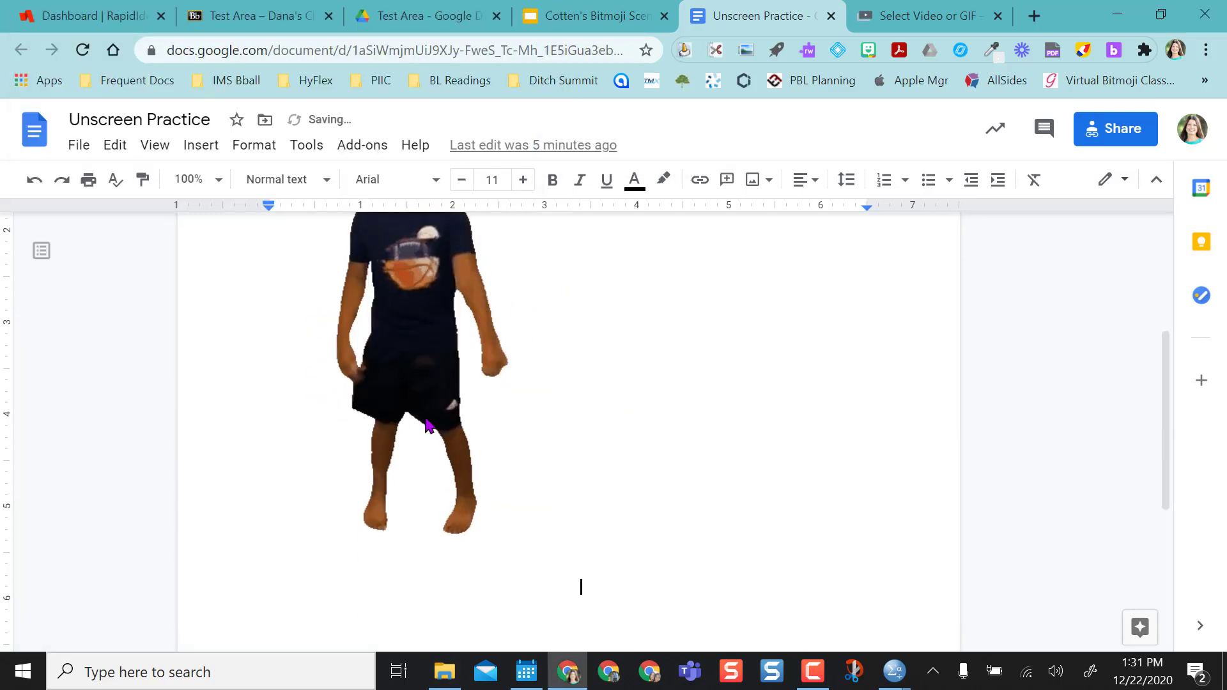
pyautogui.click(557, 459)
pyautogui.moveTo(575, 591); pyautogui.dragTo(443, 354)
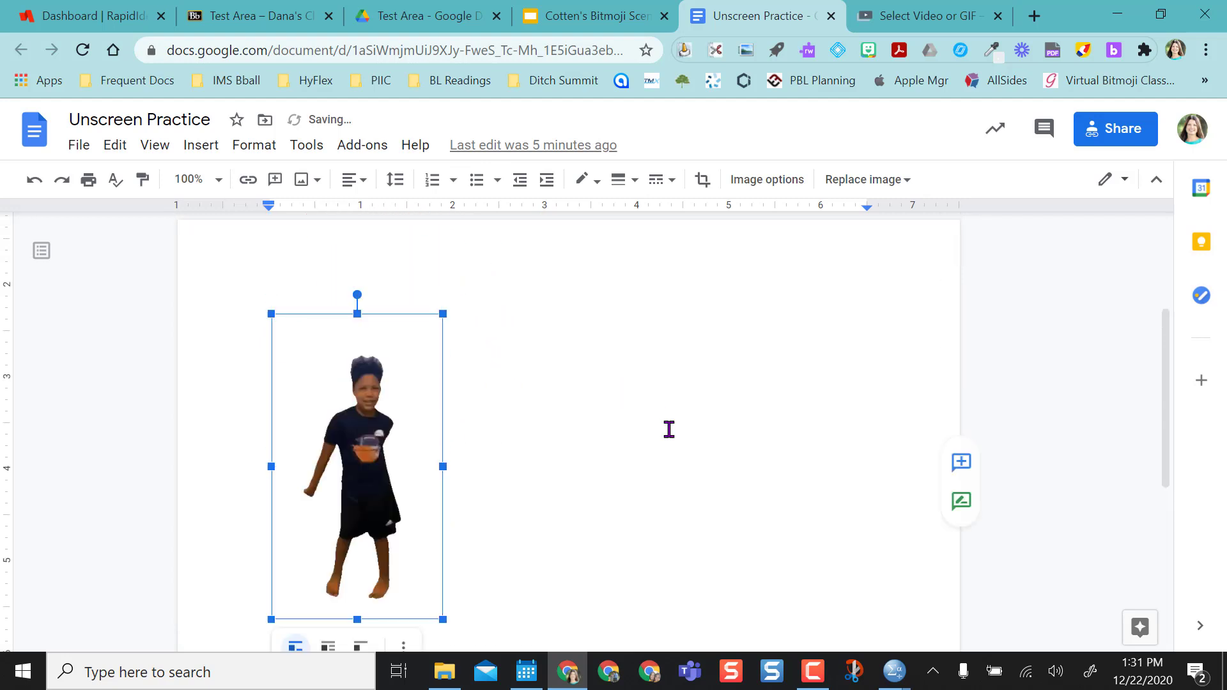
pyautogui.click(559, 430)
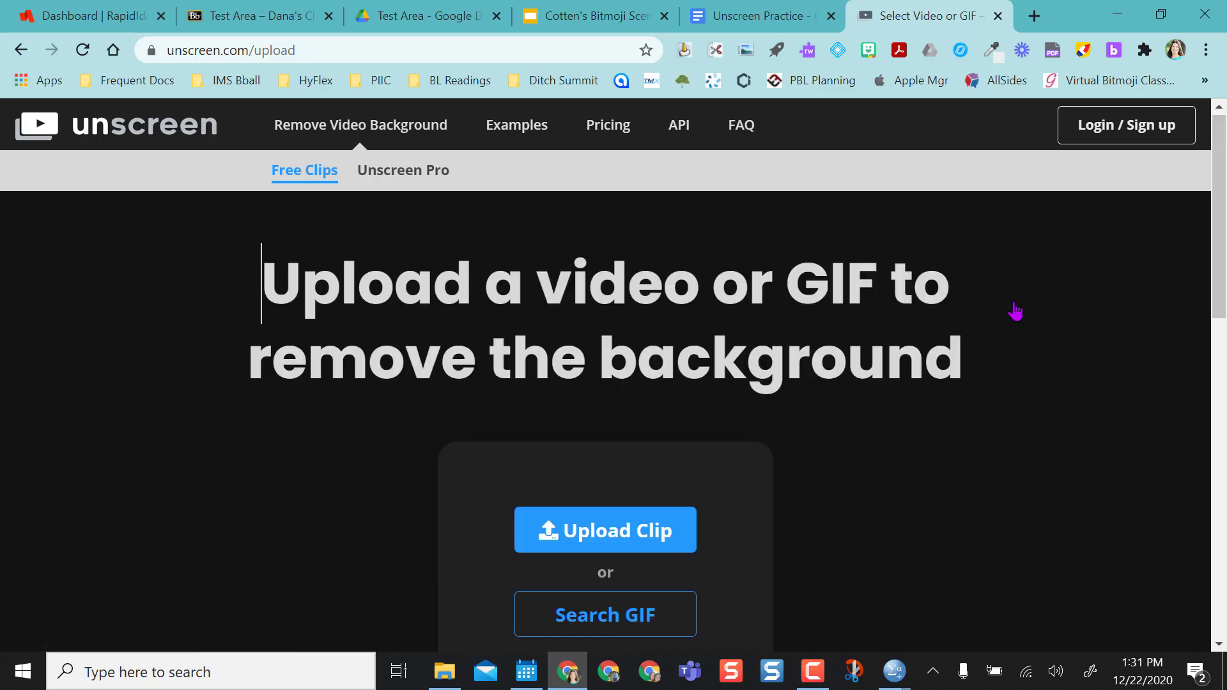
# Upload 'pointing video' from the Videos folder to unscreen through Upload Clip.
pyautogui.scroll(-3, 983, 488)
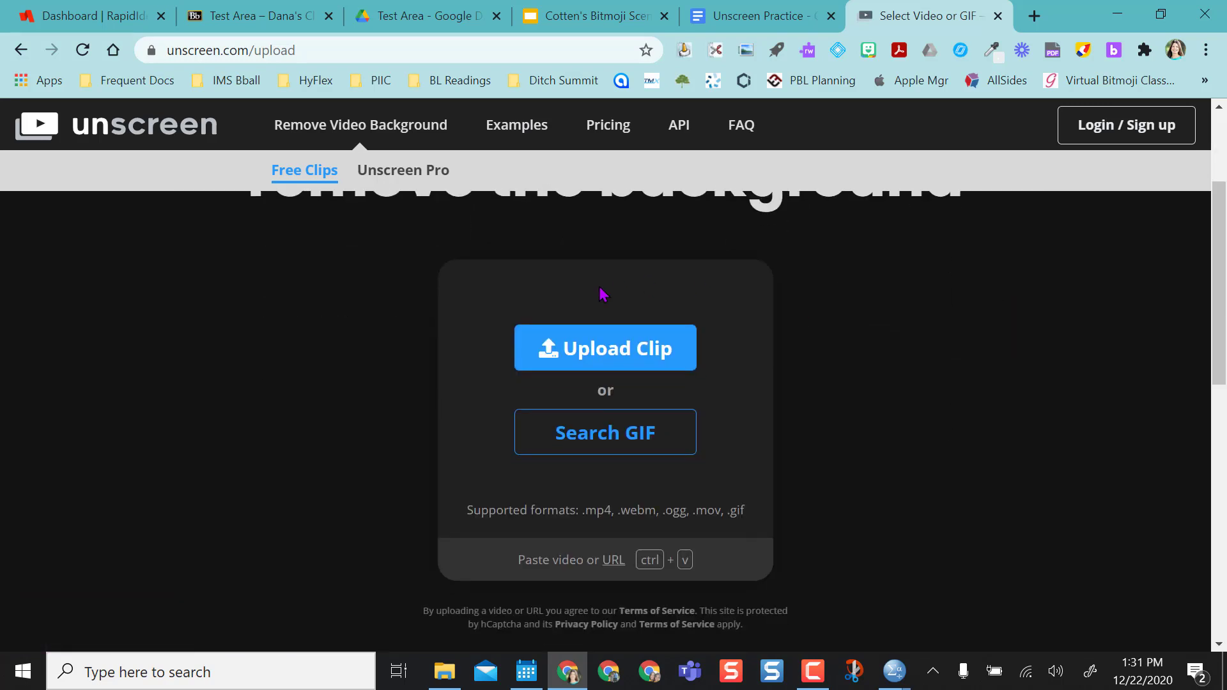
pyautogui.click(615, 350)
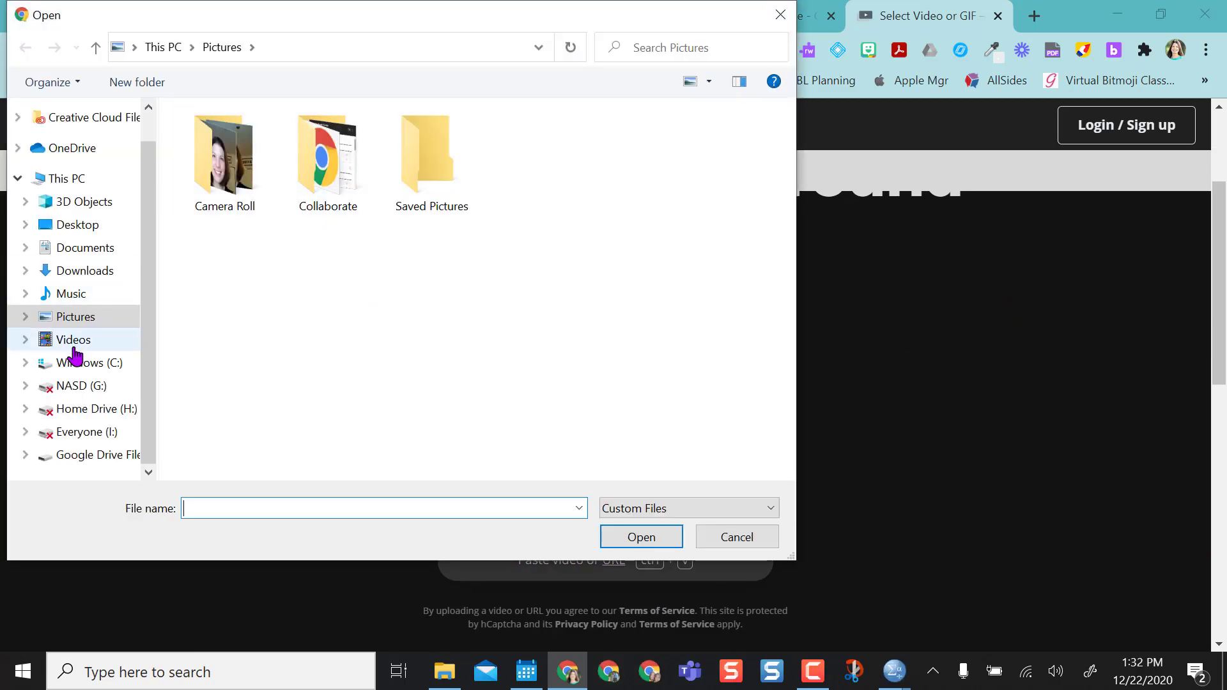
pyautogui.click(74, 342)
pyautogui.scroll(-3, 478, 389)
pyautogui.scroll(-6, 478, 397)
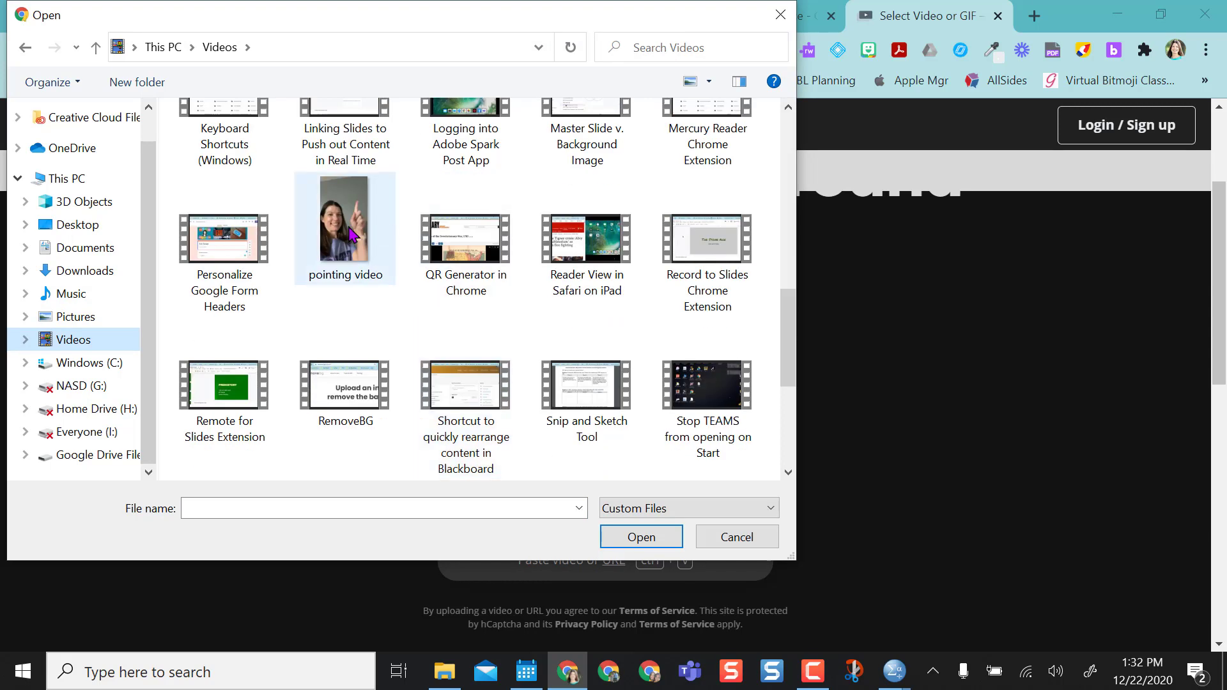
pyautogui.click(354, 237)
pyautogui.click(642, 536)
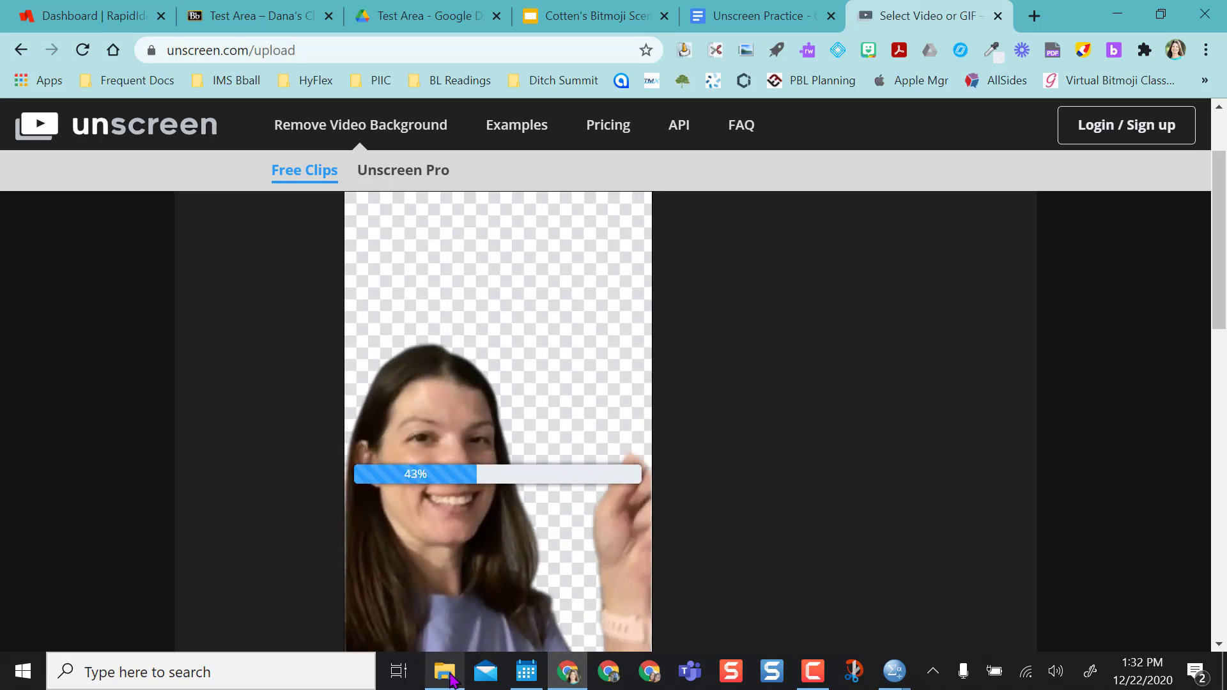
# Preview the original pointing video, then return to the unscreen result.
pyautogui.click(444, 670)
pyautogui.scroll(-5, 374, 490)
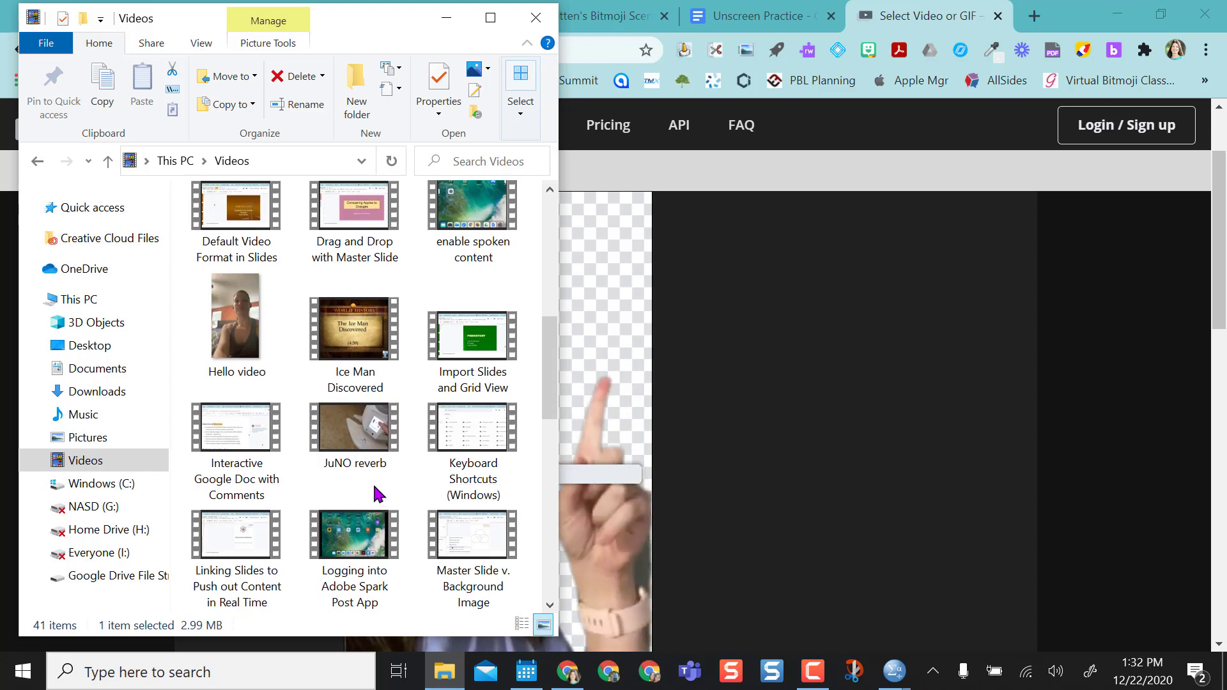
pyautogui.scroll(-4, 376, 494)
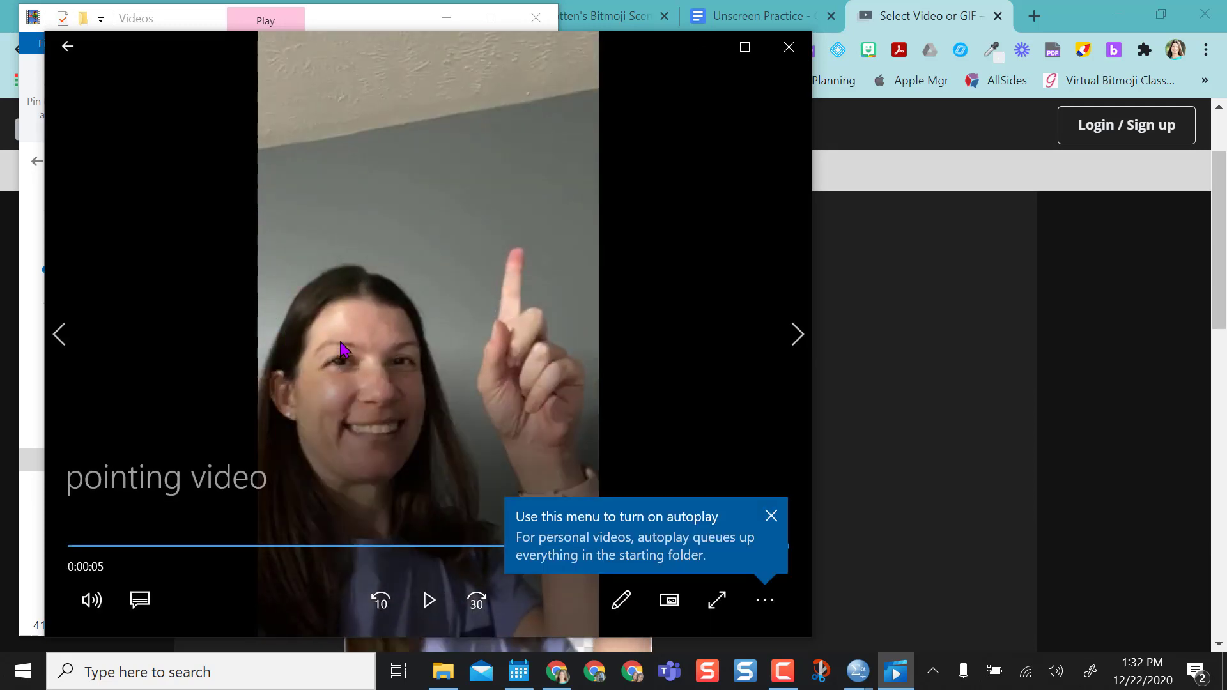
pyautogui.click(788, 47)
pyautogui.click(719, 408)
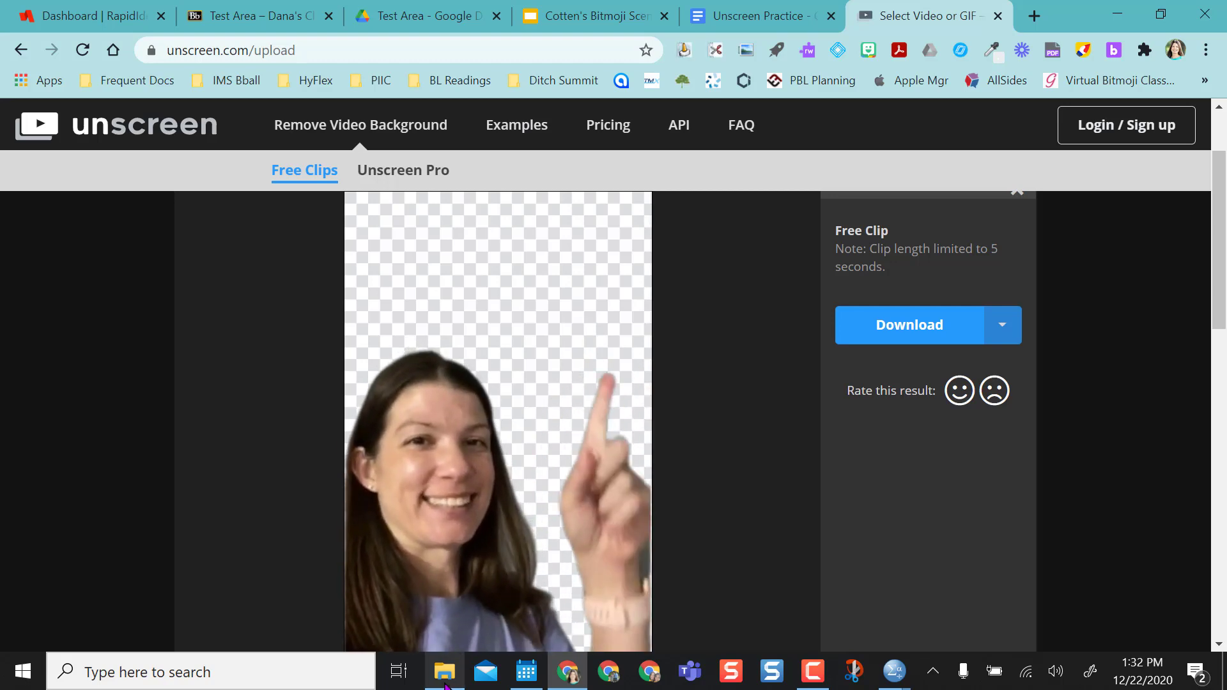
# Download the background-free pointing video from unscreen as a GIF.
pyautogui.click(445, 682)
pyautogui.scroll(5, 379, 419)
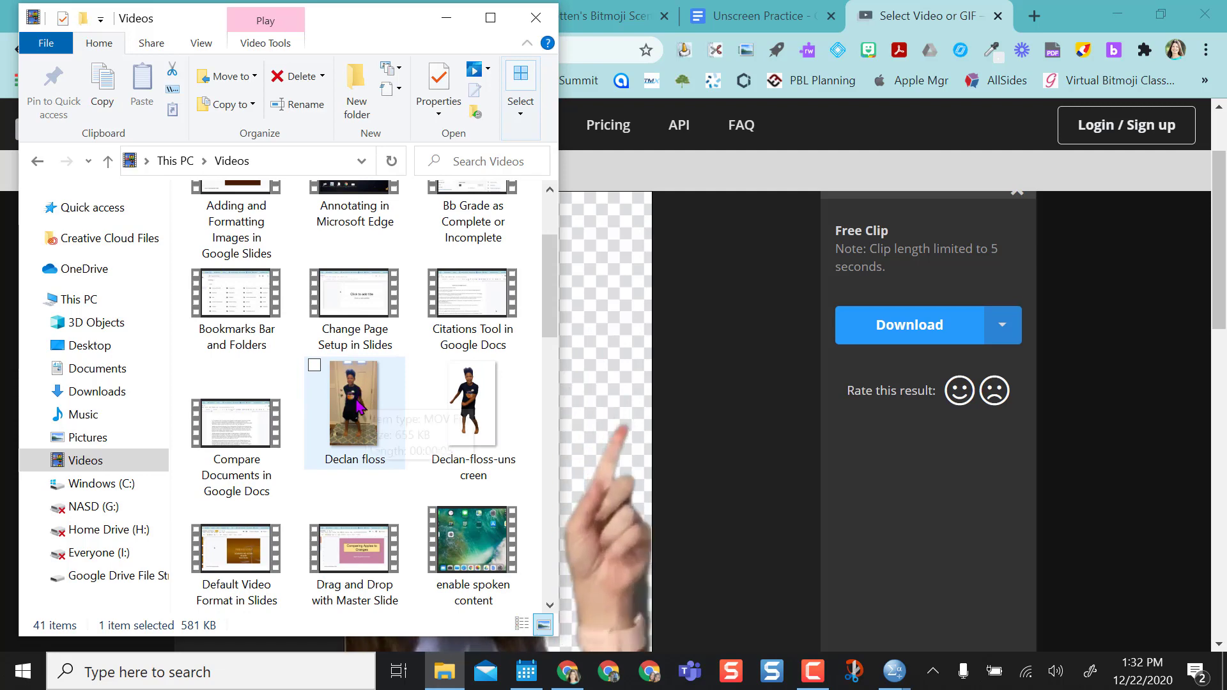
pyautogui.scroll(-4, 469, 526)
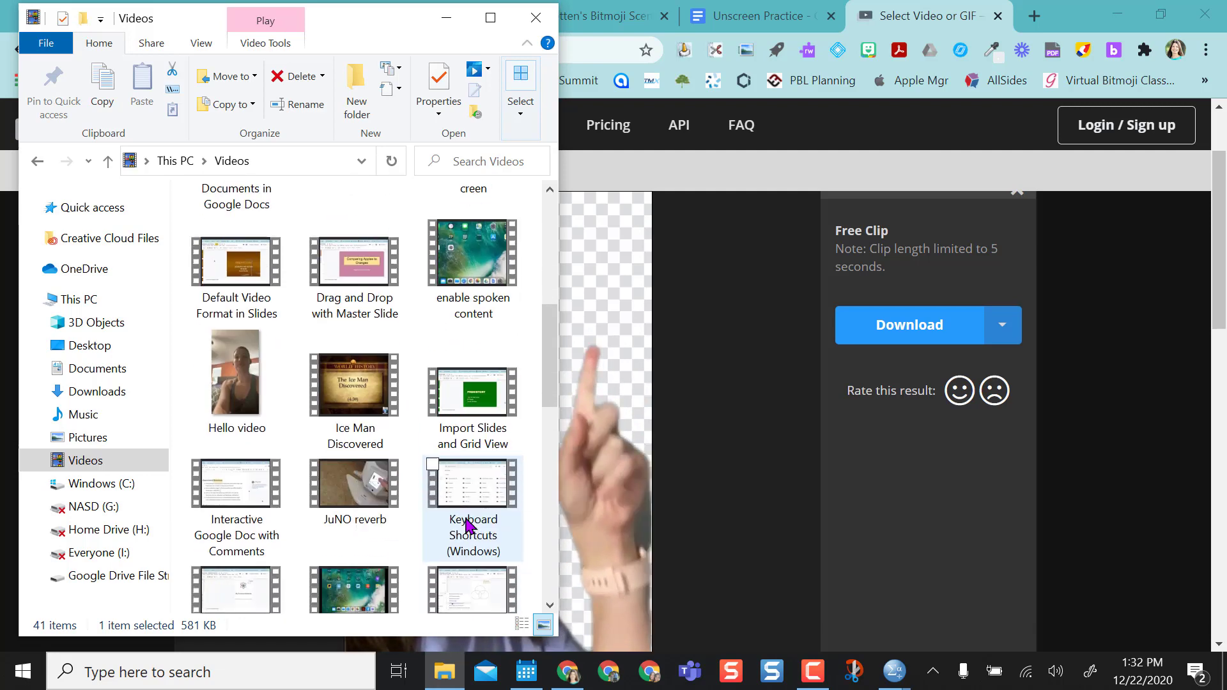
pyautogui.scroll(-5, 446, 559)
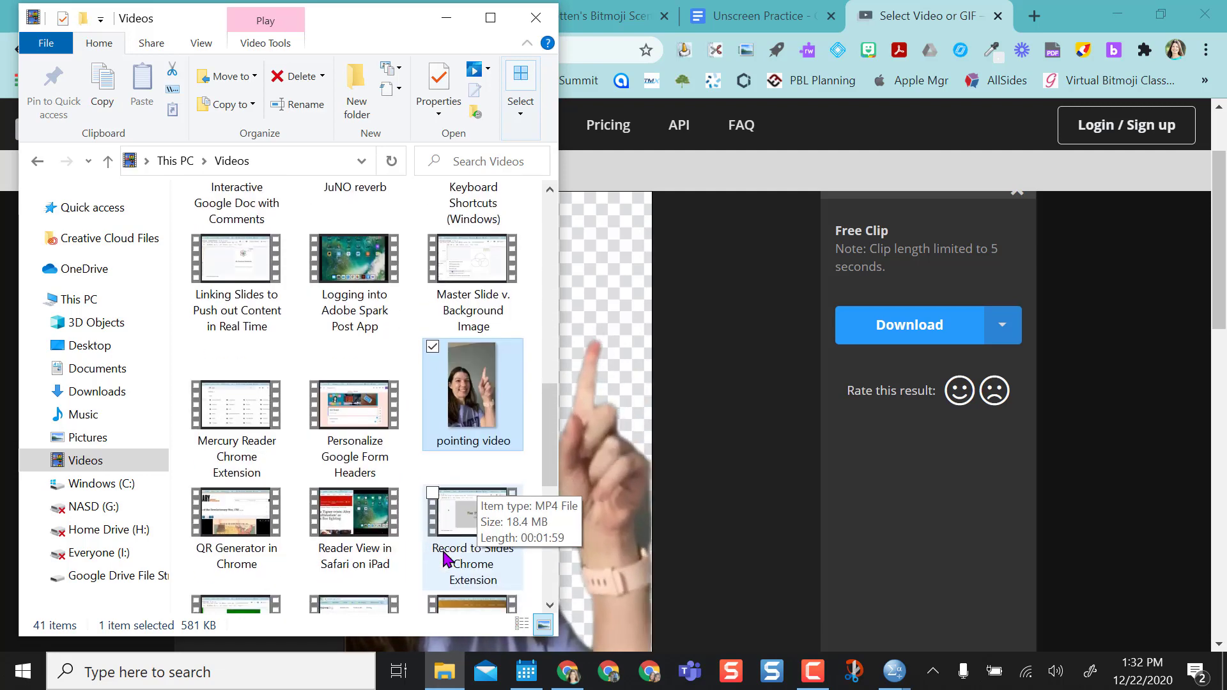
pyautogui.click(535, 18)
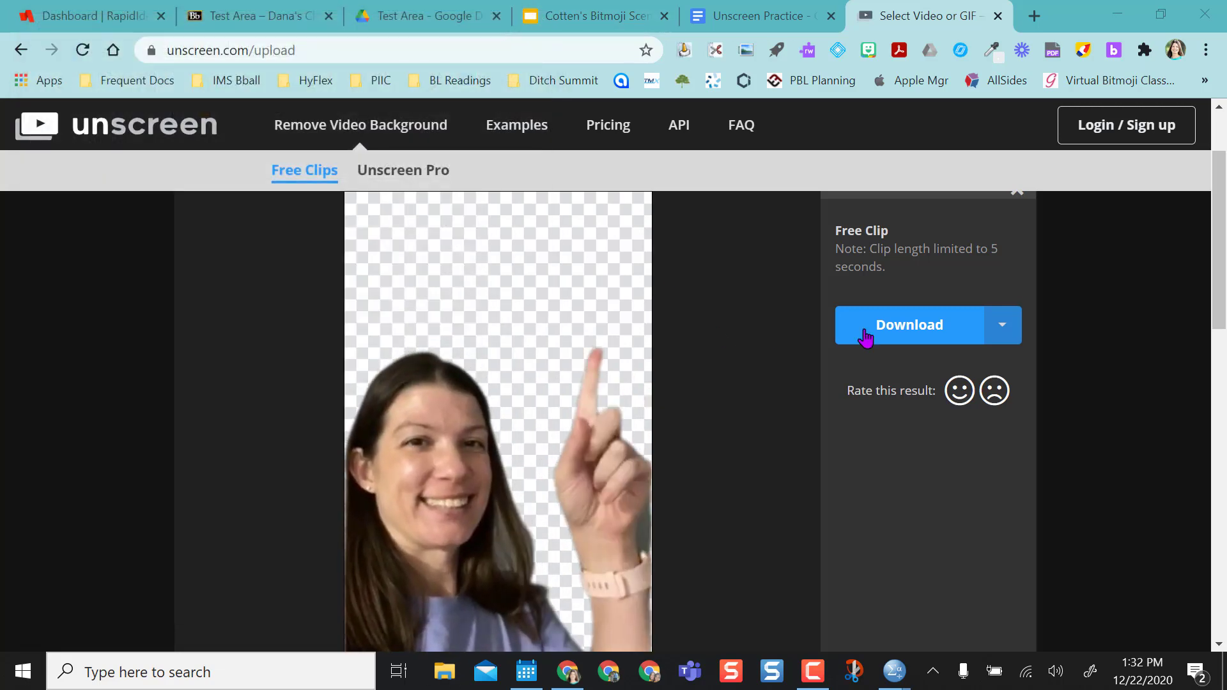
pyautogui.click(910, 327)
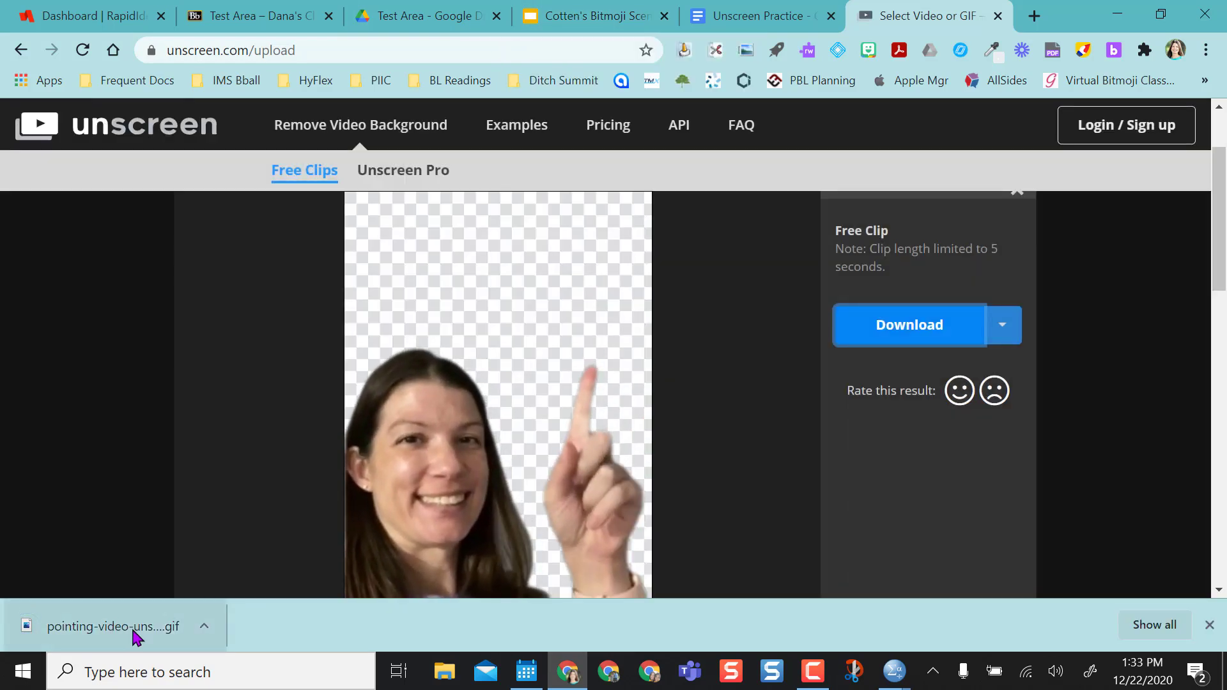
# Drag the downloaded pointing GIF onto corkboard slide 3 of Cotten's Bitmoji Scenes 2.
pyautogui.click(607, 26)
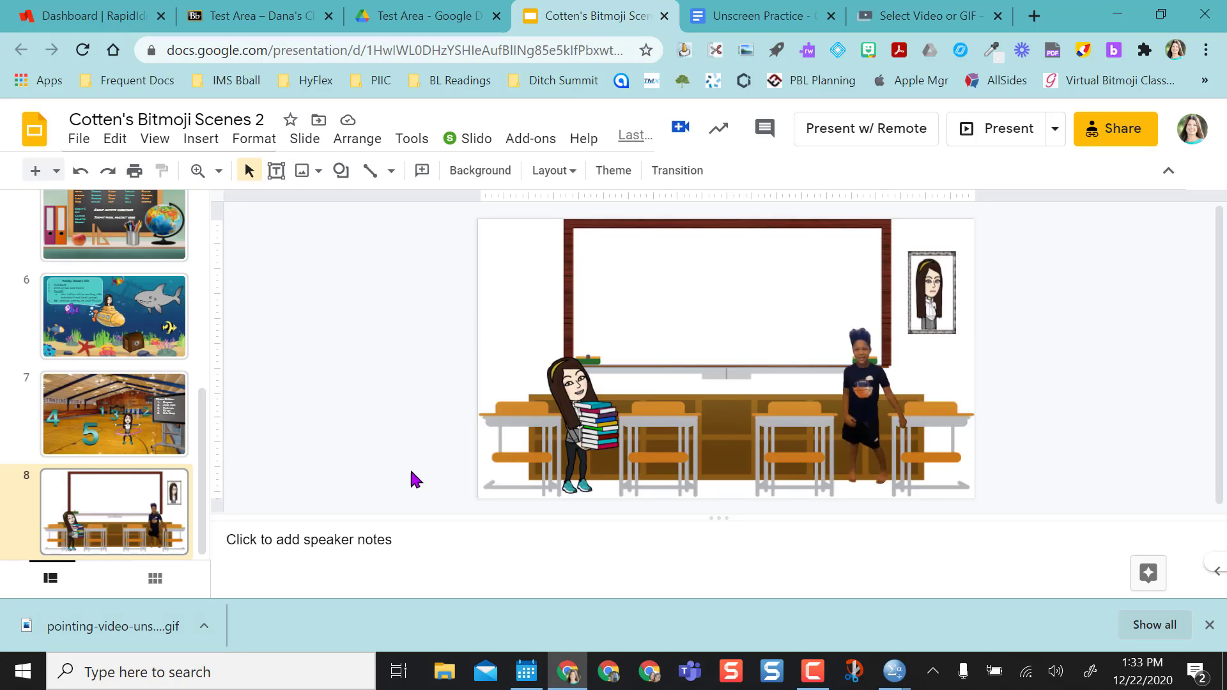
pyautogui.scroll(4, 117, 322)
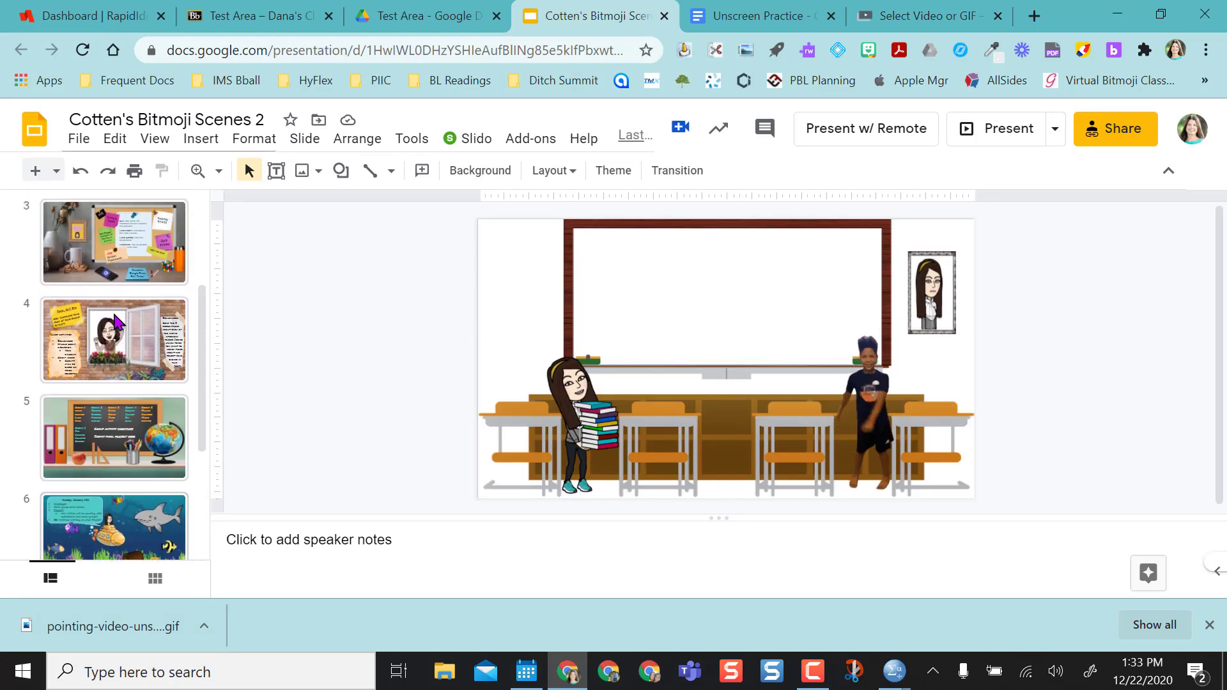
pyautogui.scroll(2, 117, 322)
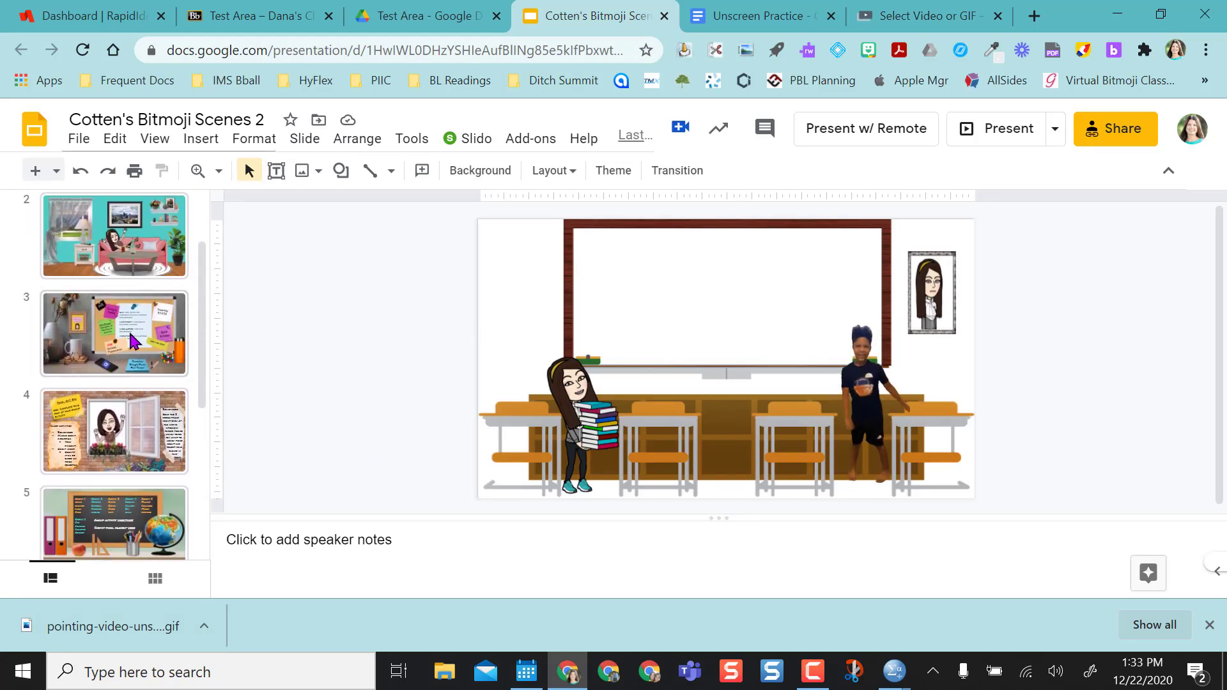
pyautogui.click(129, 341)
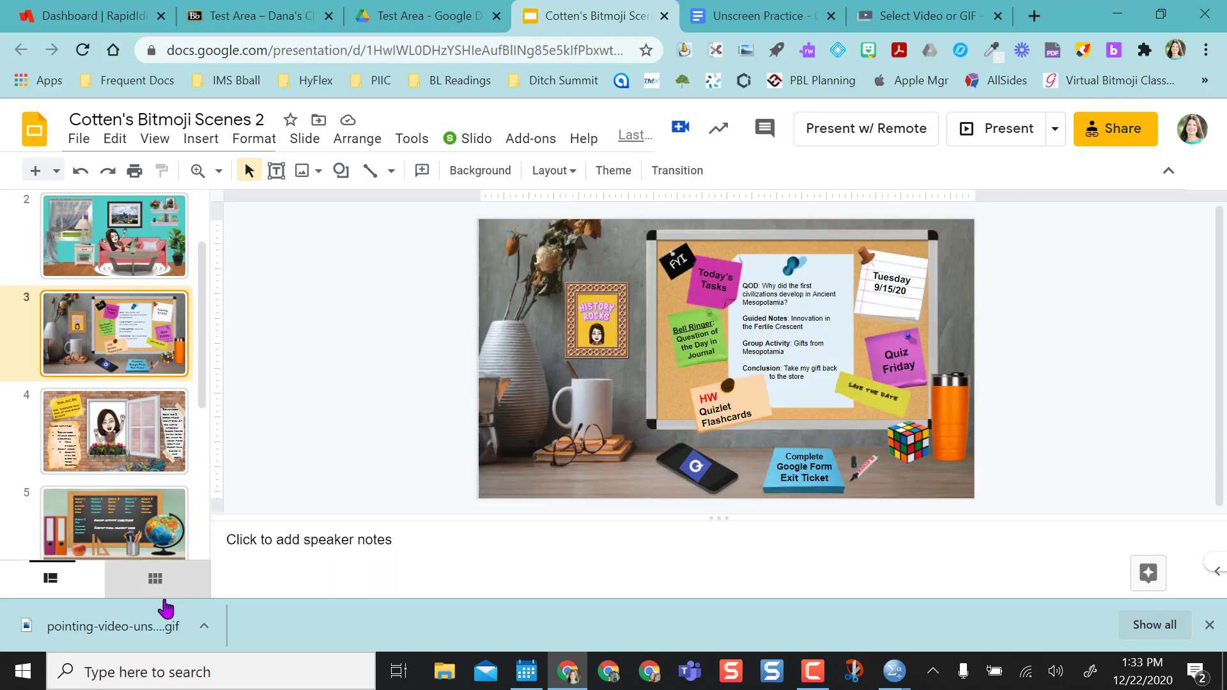
pyautogui.moveTo(145, 624); pyautogui.dragTo(598, 362)
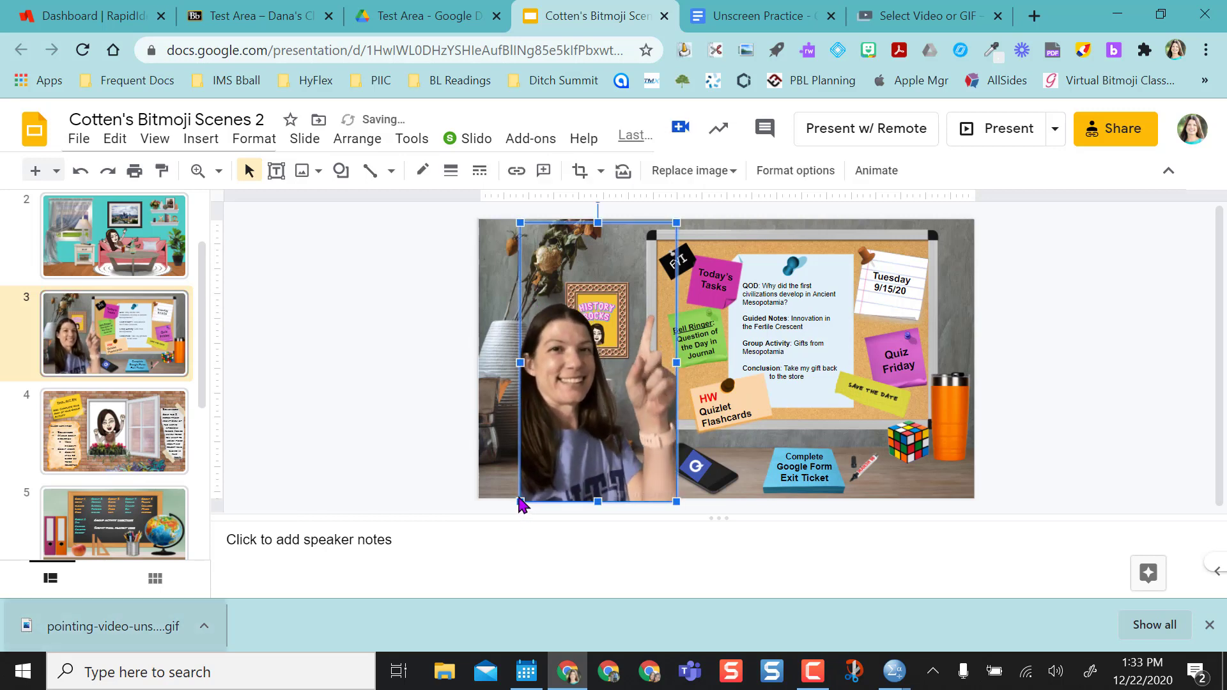
# Shrink the pointing GIF and place it at the left beside the vase.
pyautogui.moveTo(522, 504); pyautogui.dragTo(583, 337)
pyautogui.moveTo(634, 415); pyautogui.dragTo(665, 377)
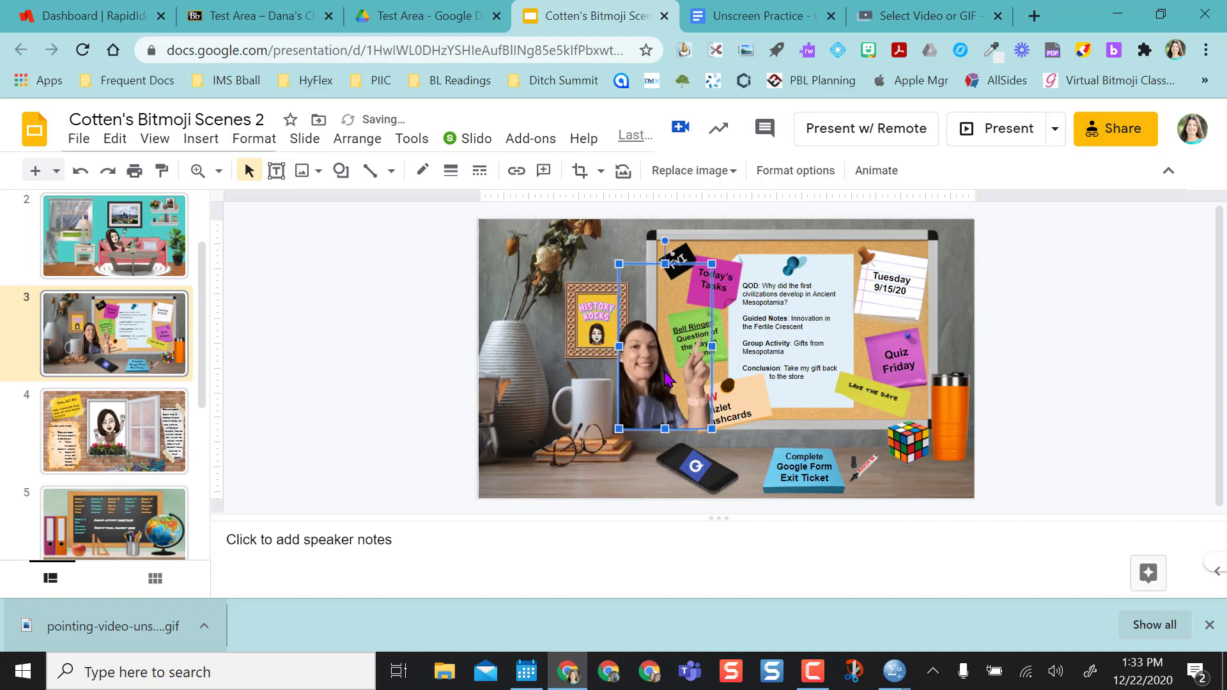
pyautogui.moveTo(653, 427); pyautogui.dragTo(617, 434)
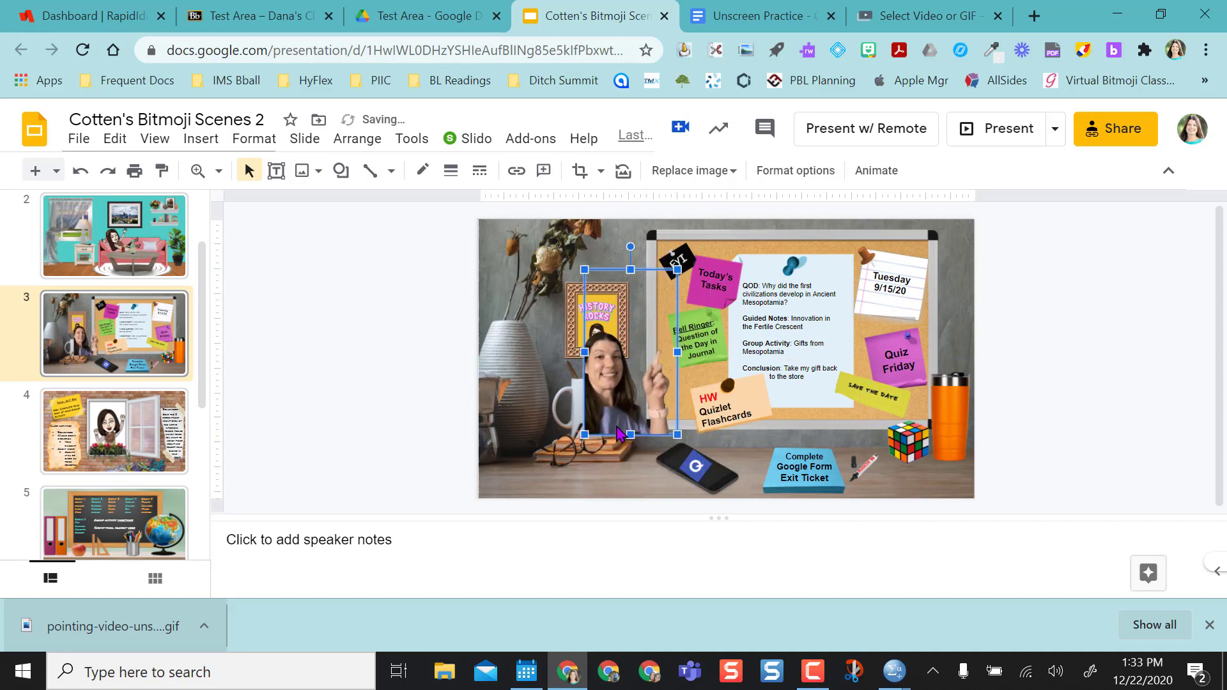
pyautogui.click(1053, 399)
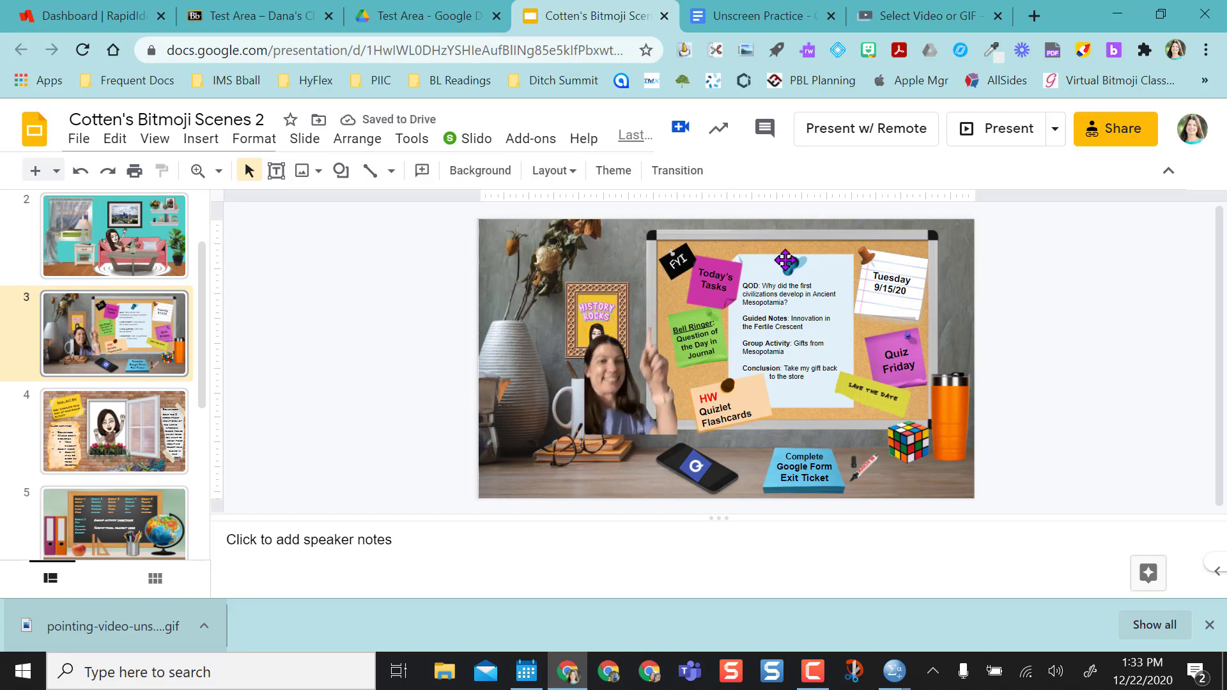
pyautogui.moveTo(612, 412); pyautogui.dragTo(514, 426)
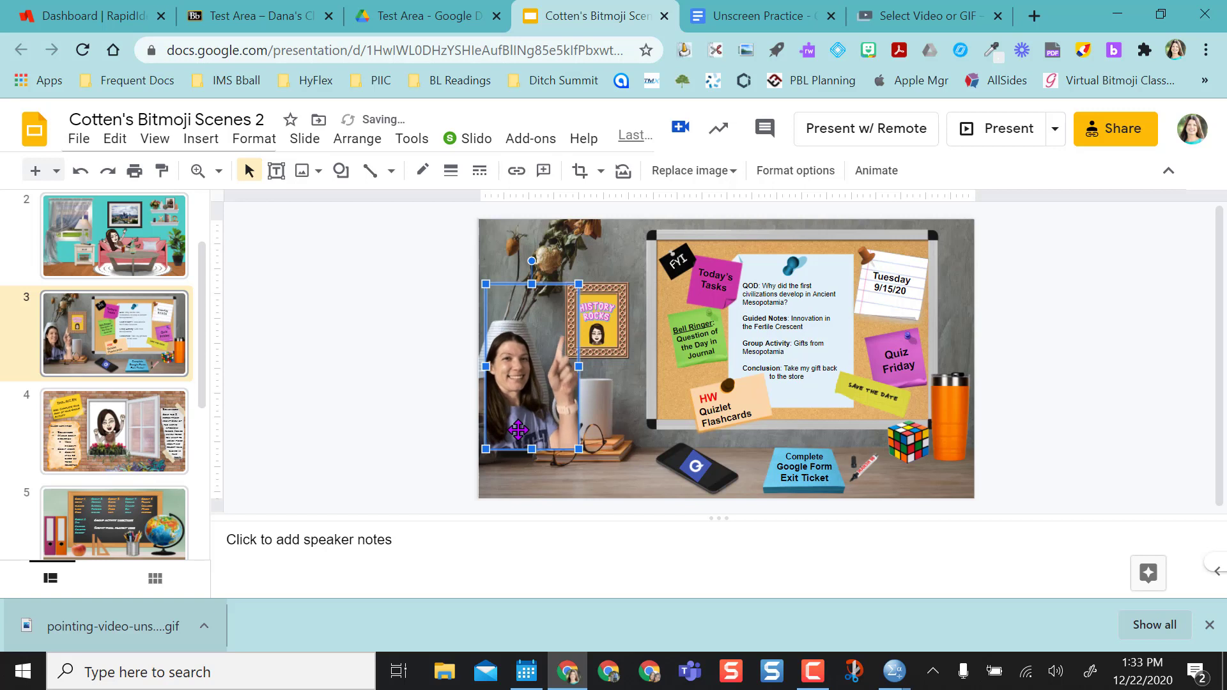